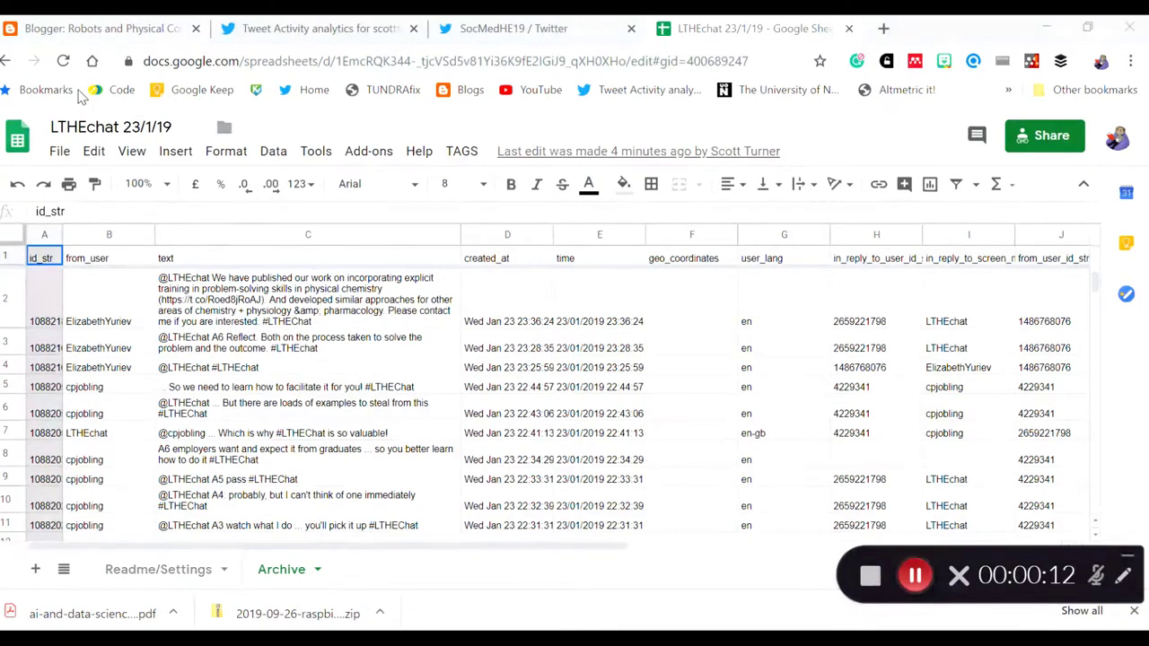
Download the Archive sheet as the CSV file "LTHEchat 23_1_19 - Archive.csv" and open it in Excel.
left_click(60, 153)
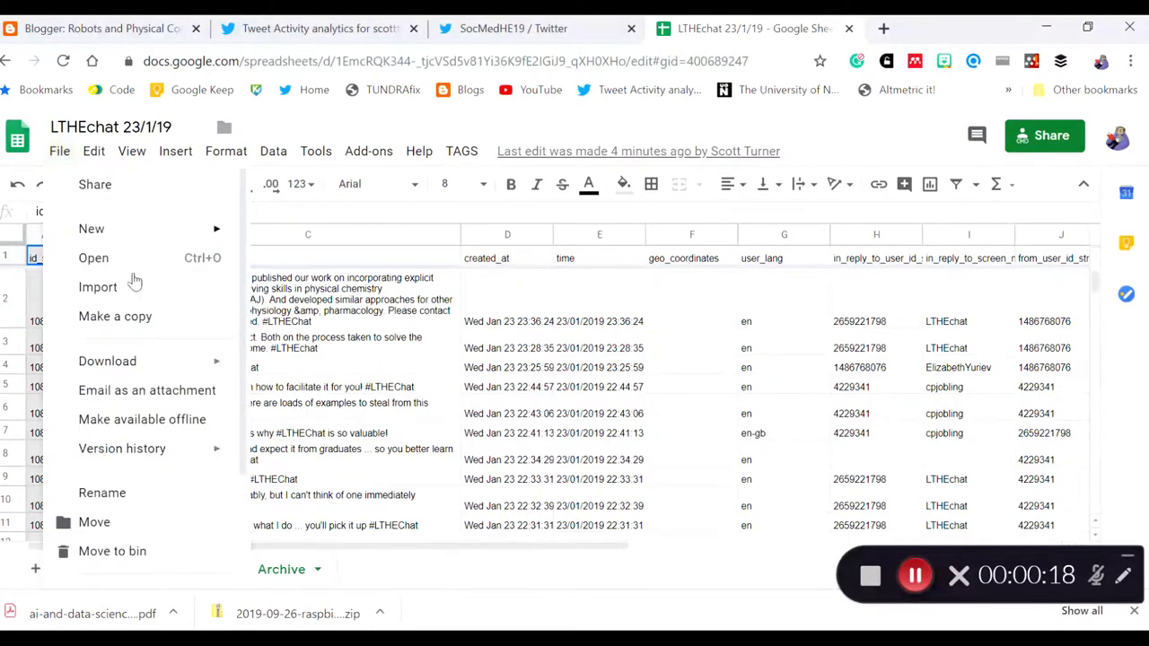
mouse_move(185, 369)
left_click(405, 485)
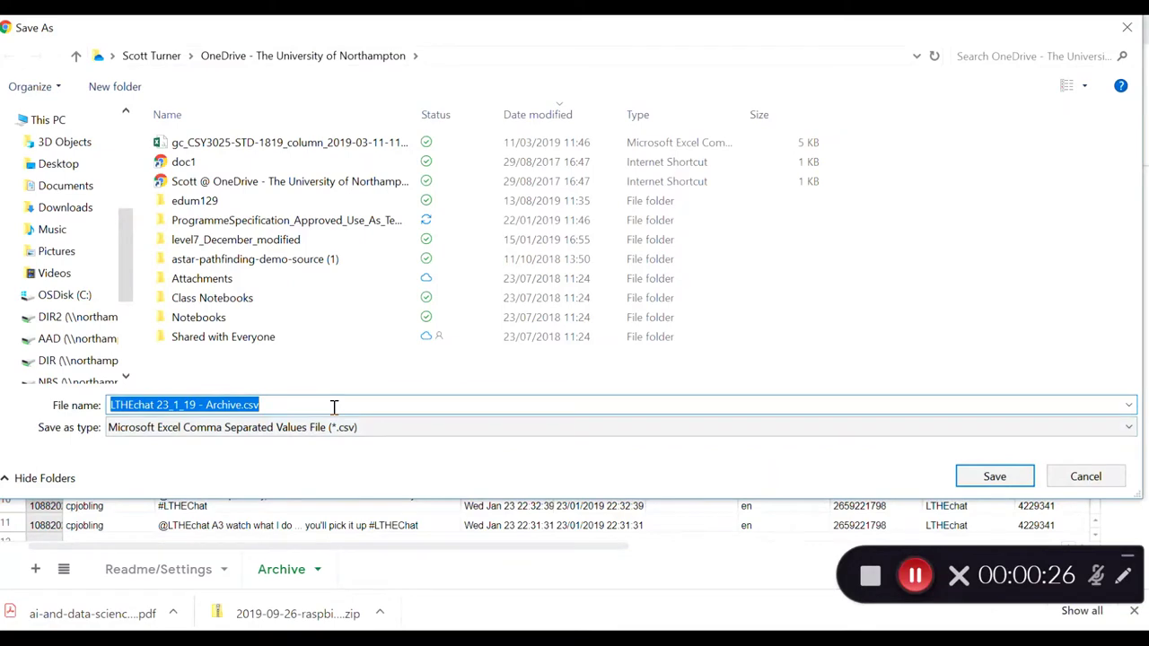
left_click(1017, 479)
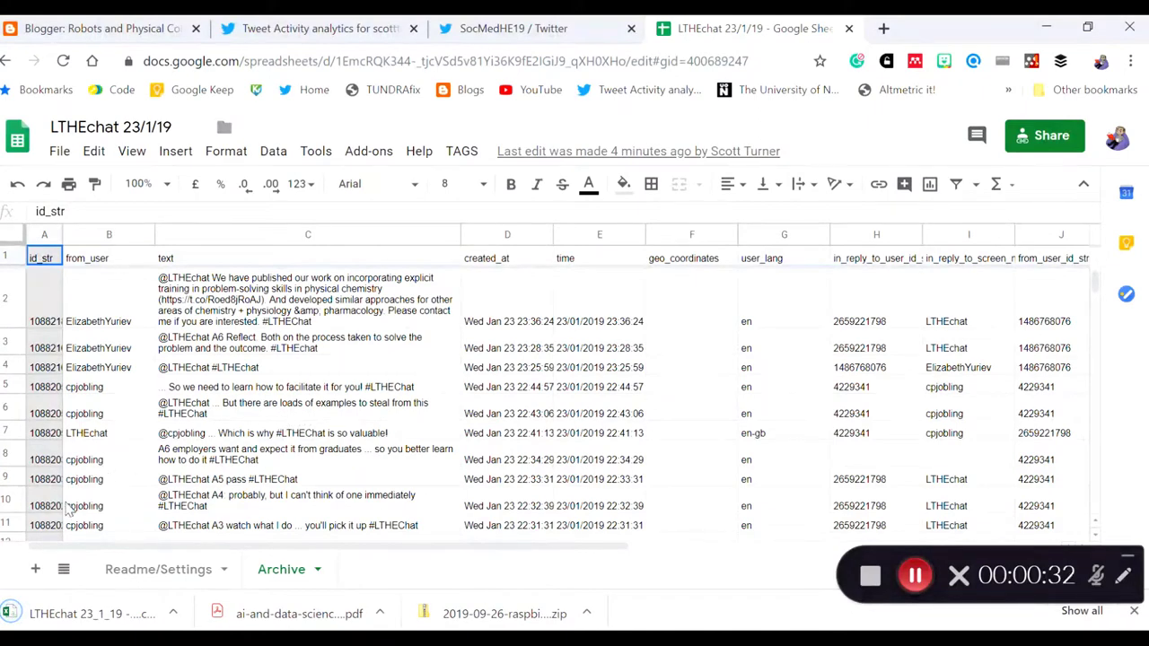
left_click(86, 614)
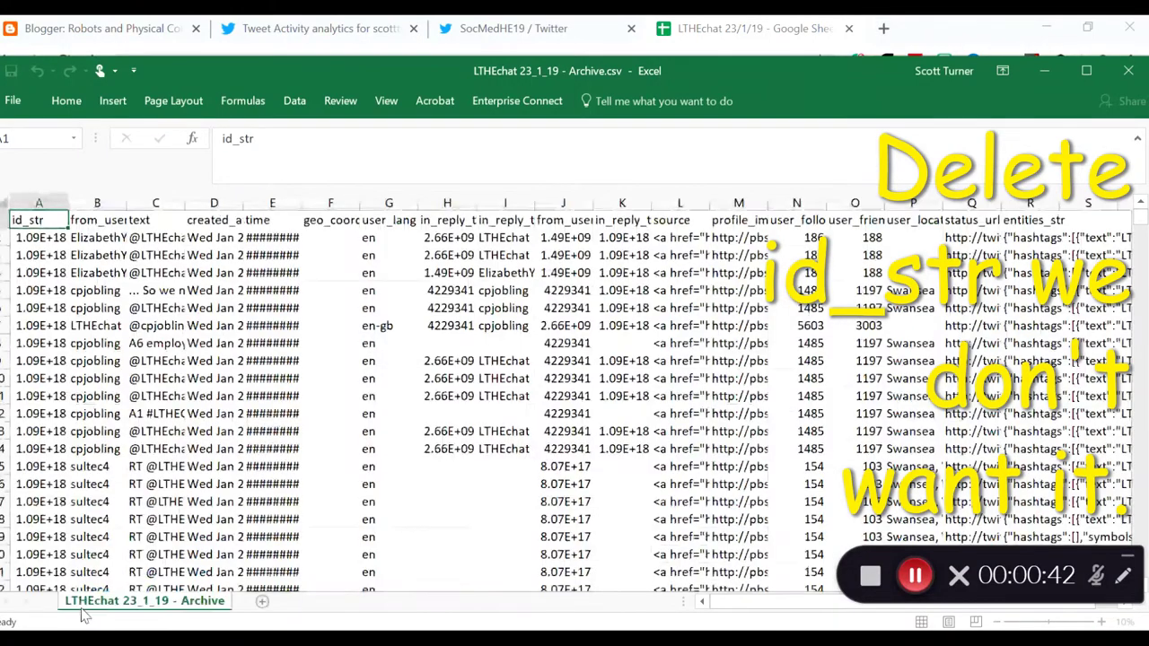
Delete the id_str column from the Archive sheet.
left_click(38, 201)
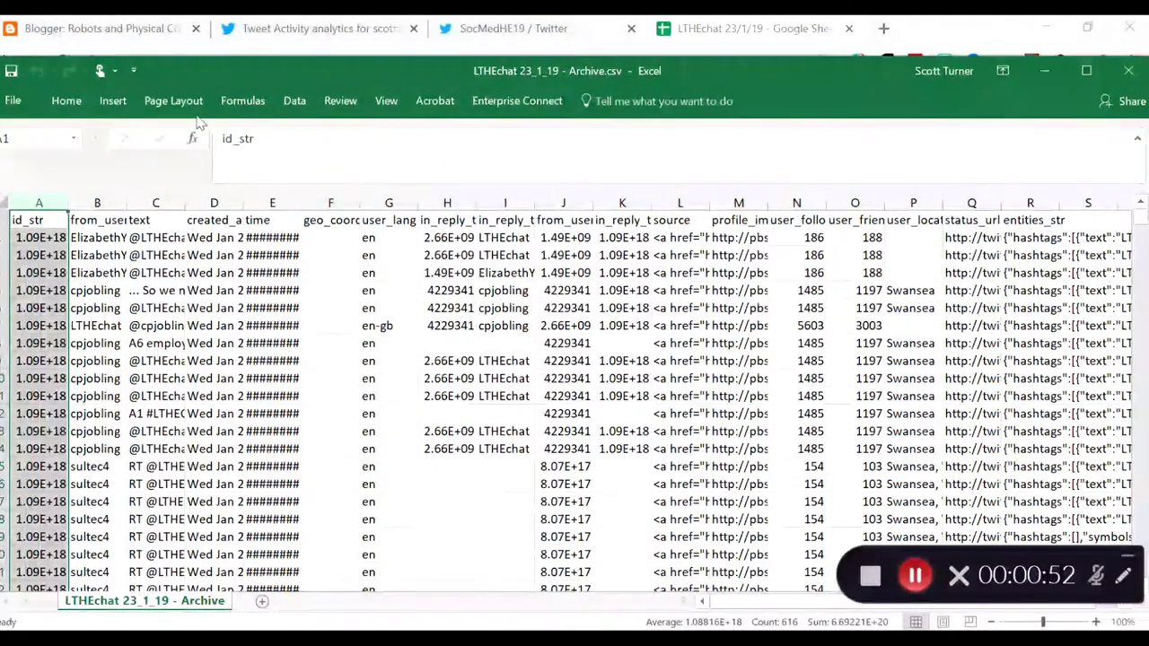
left_click(76, 106)
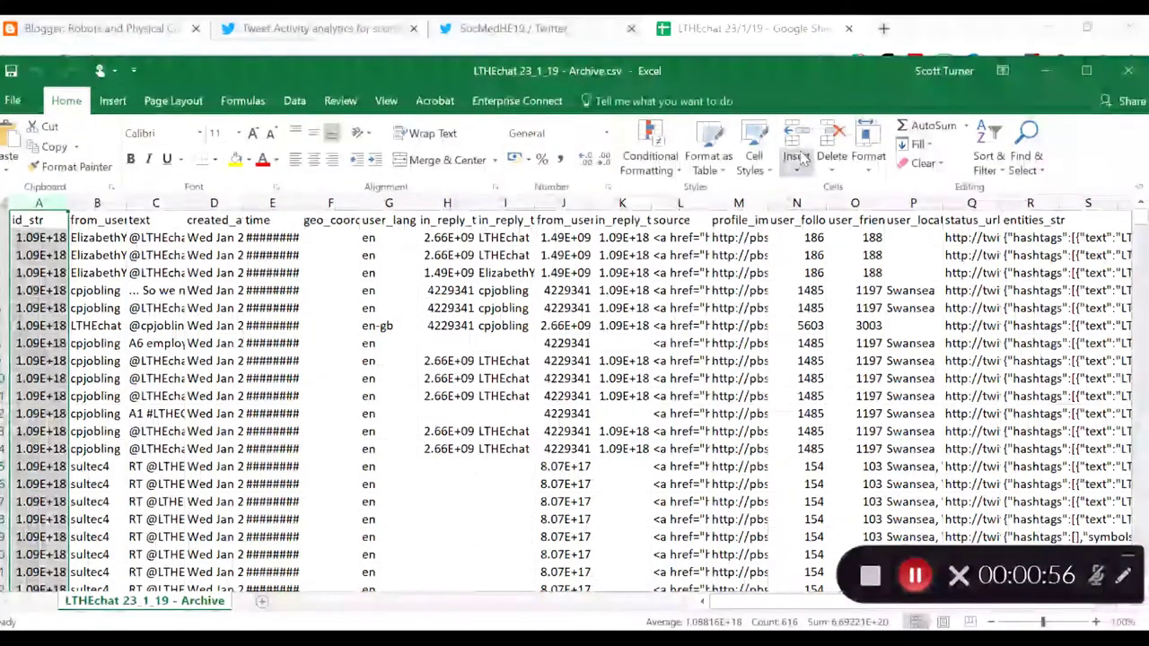
left_click(831, 162)
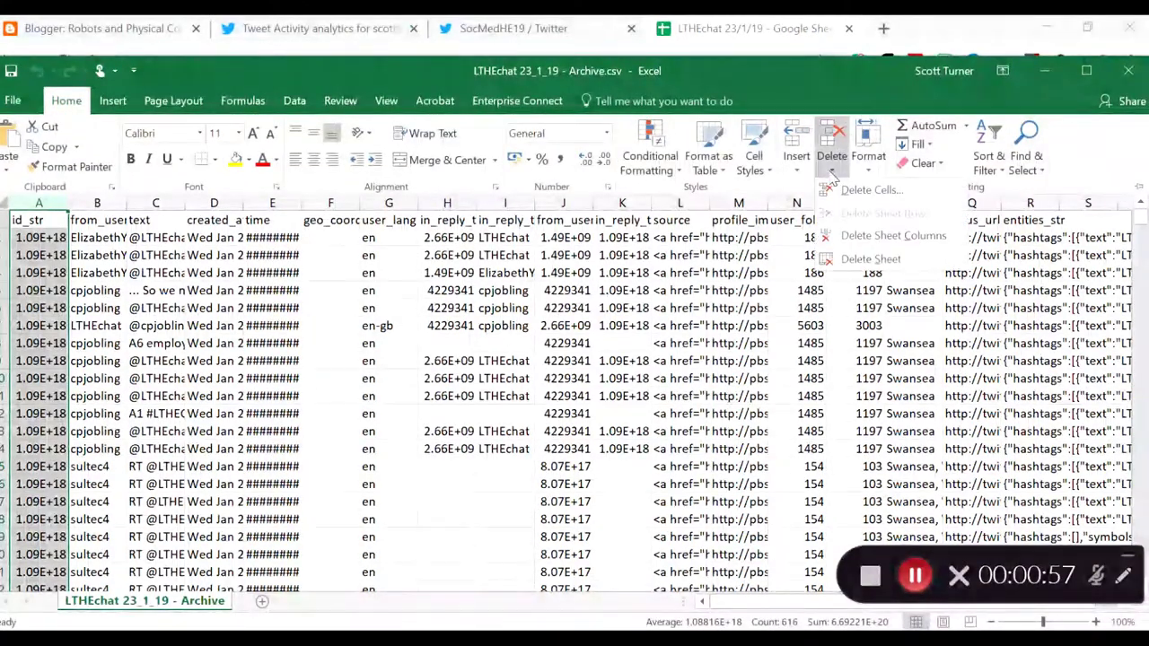
left_click(862, 235)
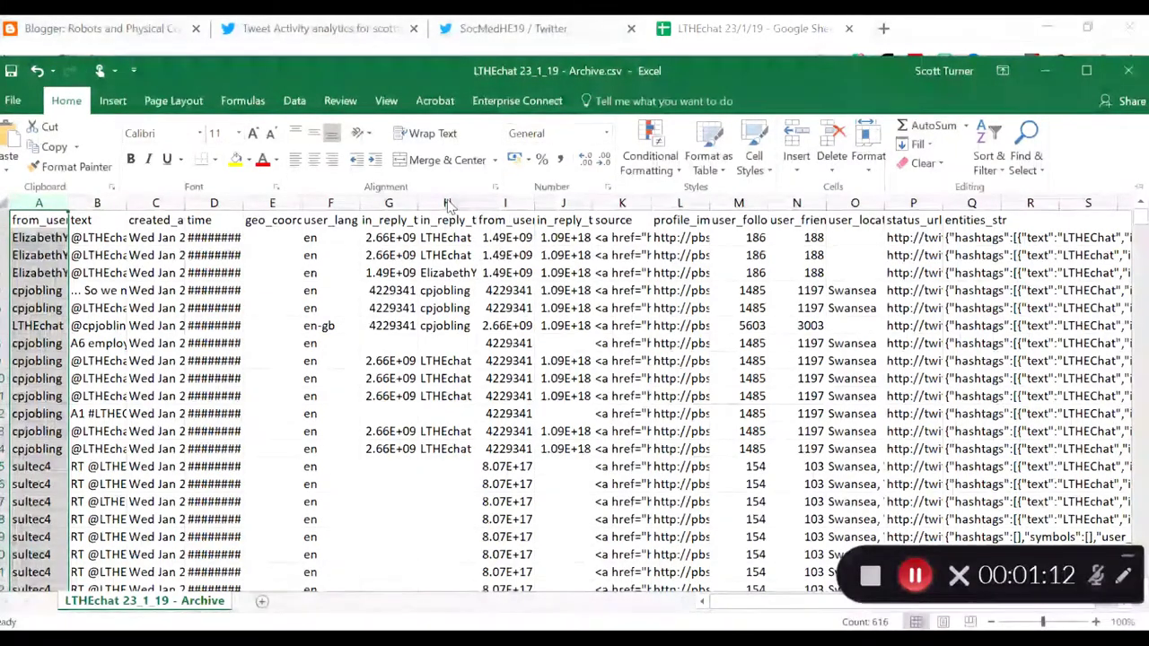
key("ctrl+F1")
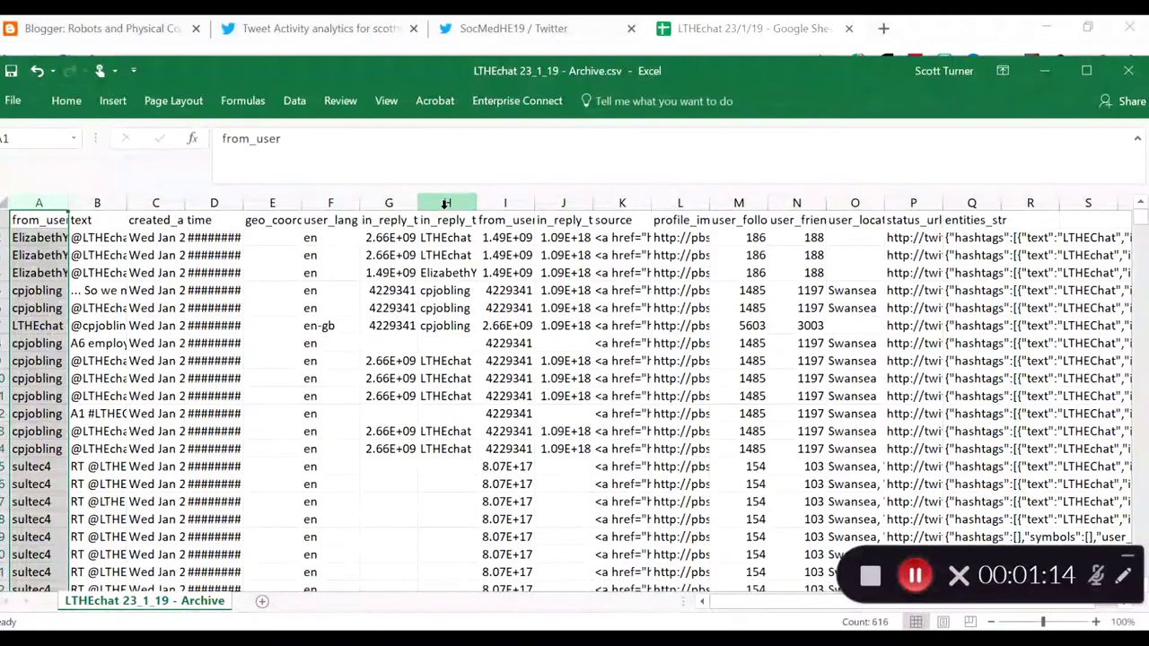
Sort the whole tweet table by the values of in_reply_to_screen_name in A to Z order, treating the first row as headers.
left_click(499, 204)
left_click(450, 219)
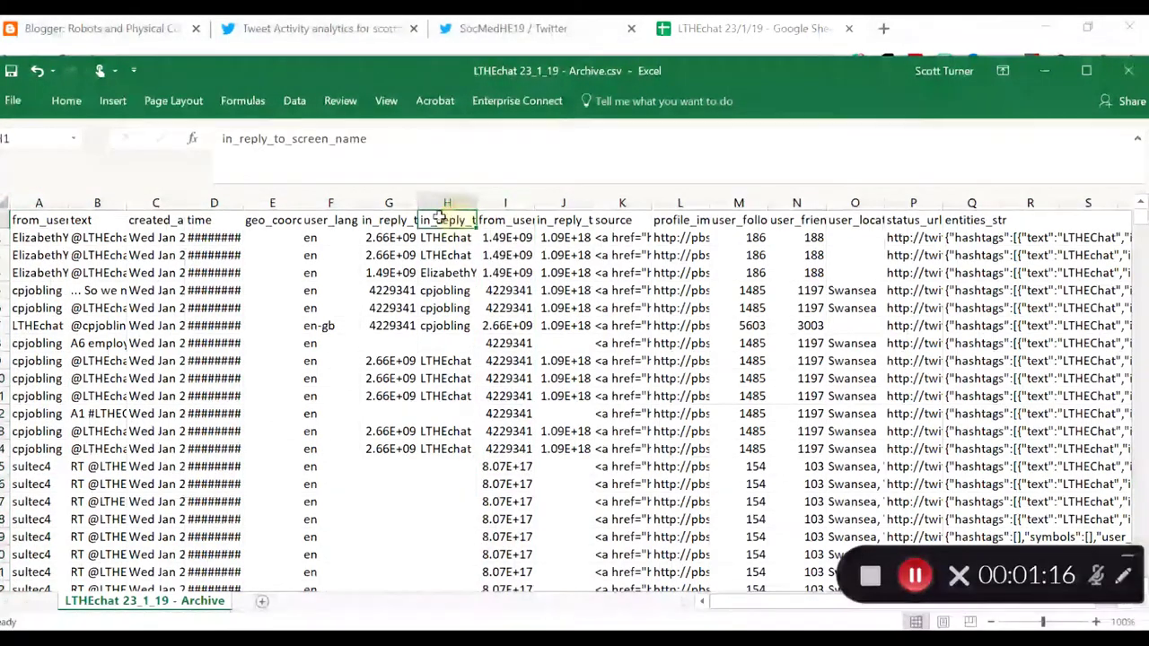
left_click(410, 219)
left_click(452, 219)
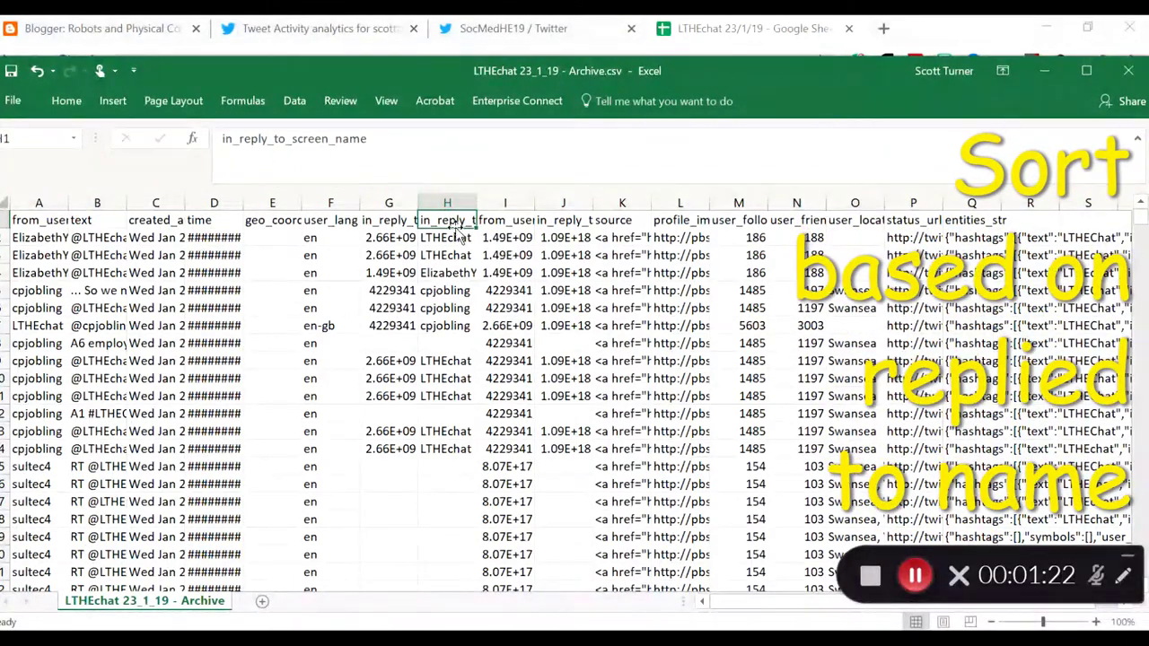
left_click(45, 203)
left_click_drag(62, 208, 673, 200)
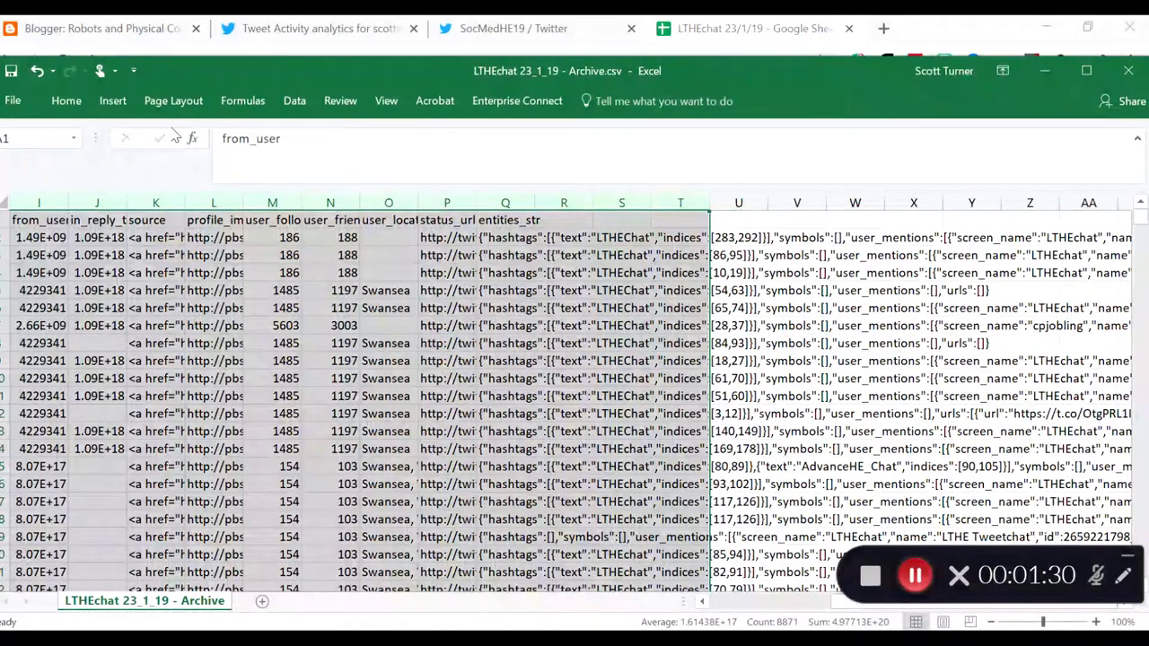
left_click(66, 100)
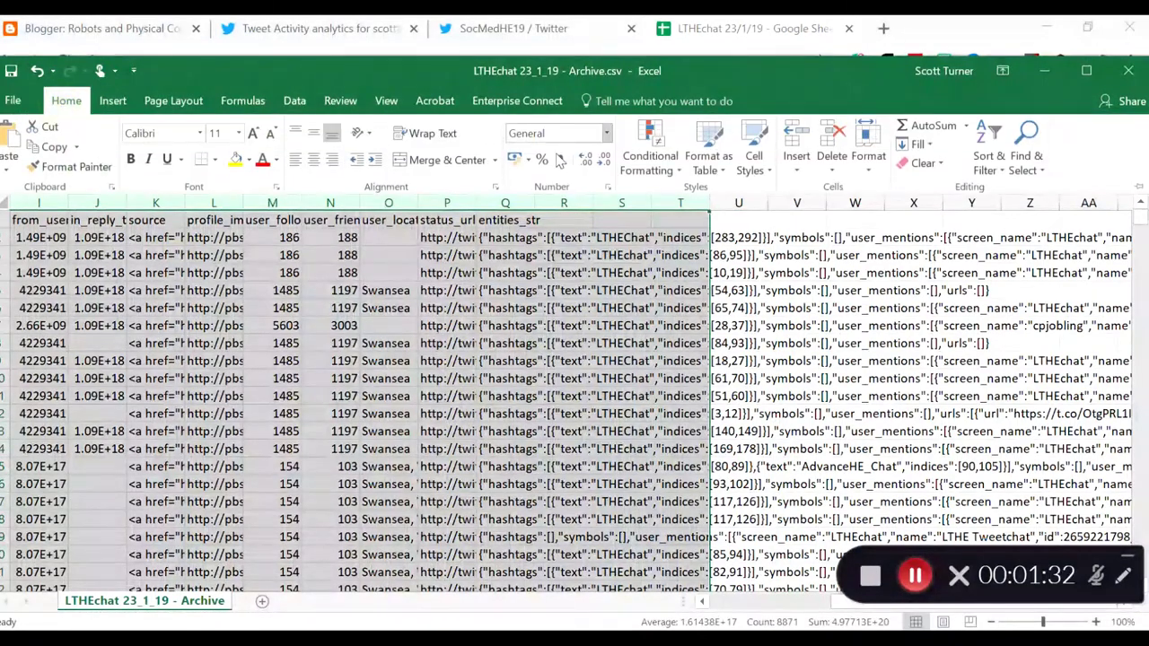
left_click(988, 168)
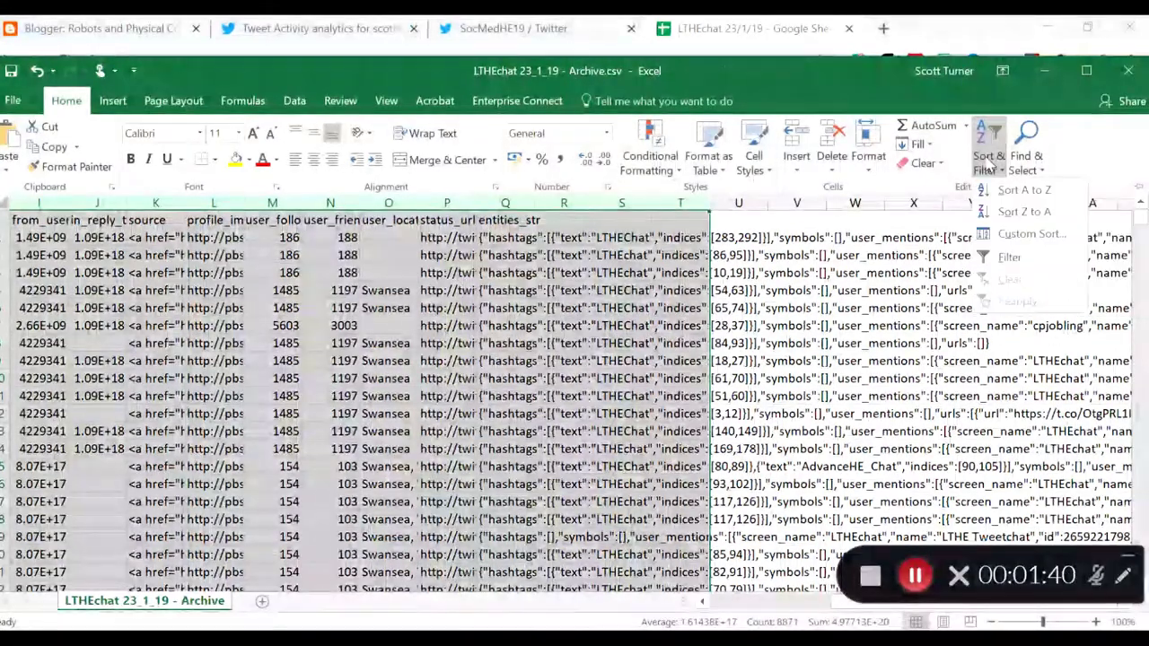
left_click(1014, 234)
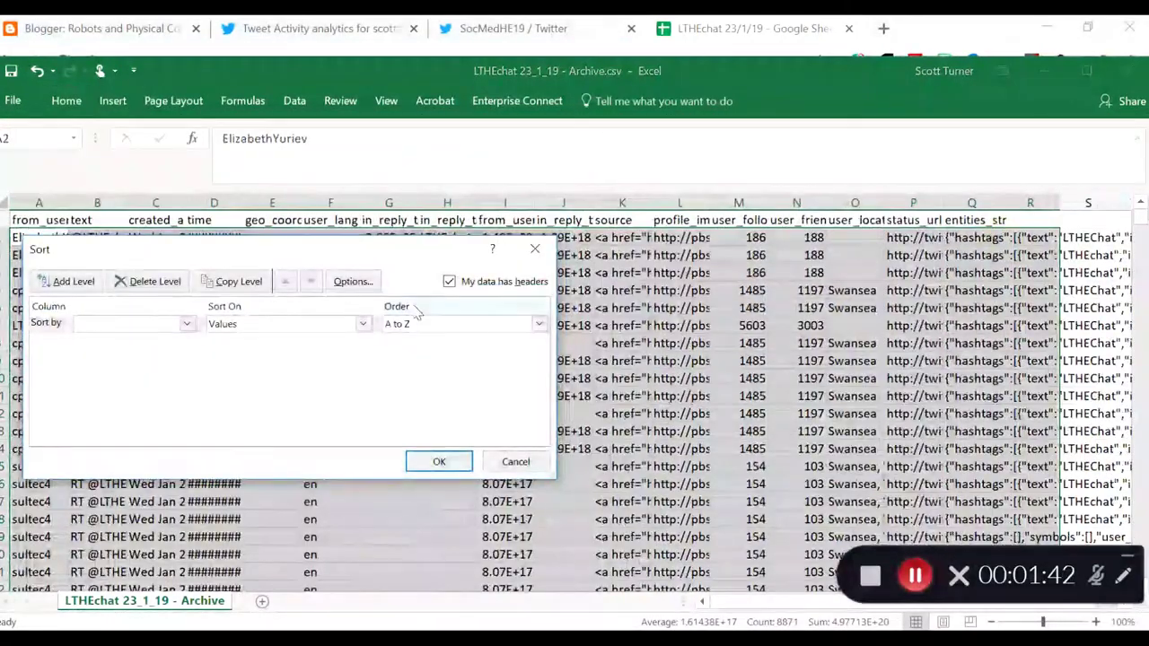
left_click(187, 325)
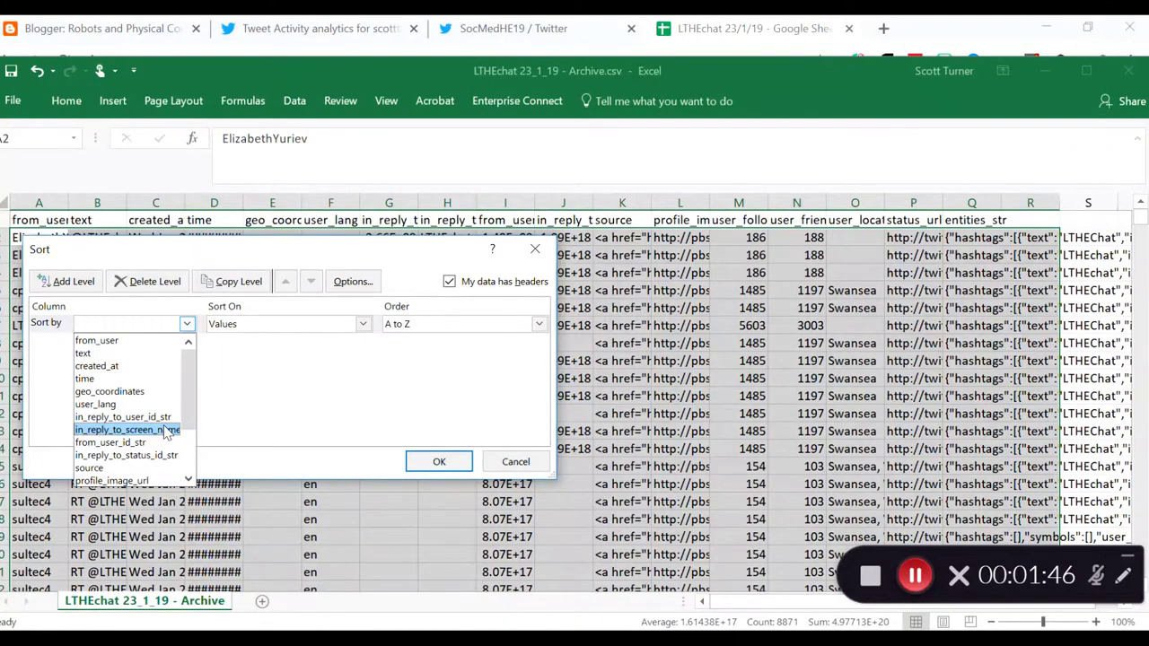
left_click(127, 430)
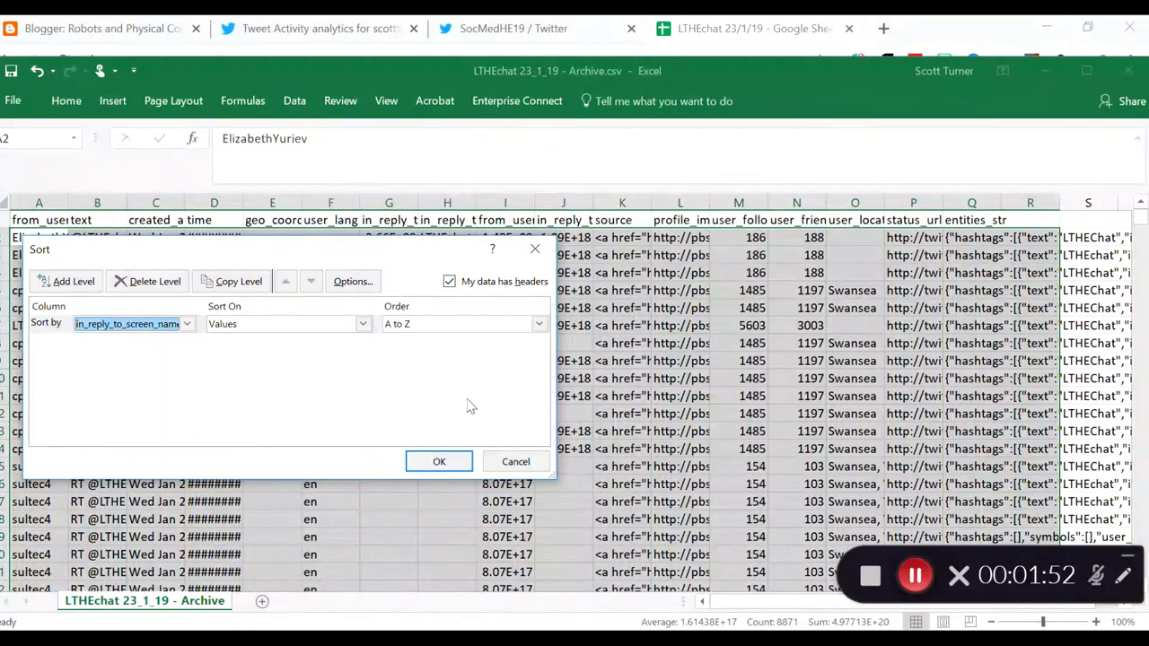
left_click(441, 461)
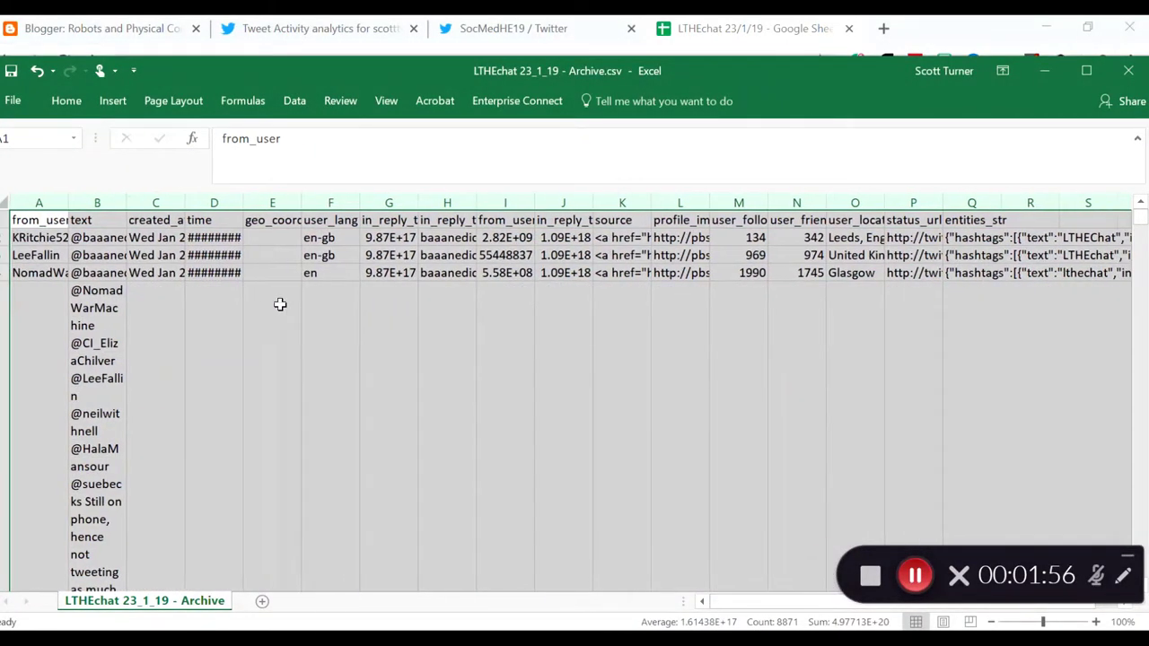
scroll(280, 304, "down", 5)
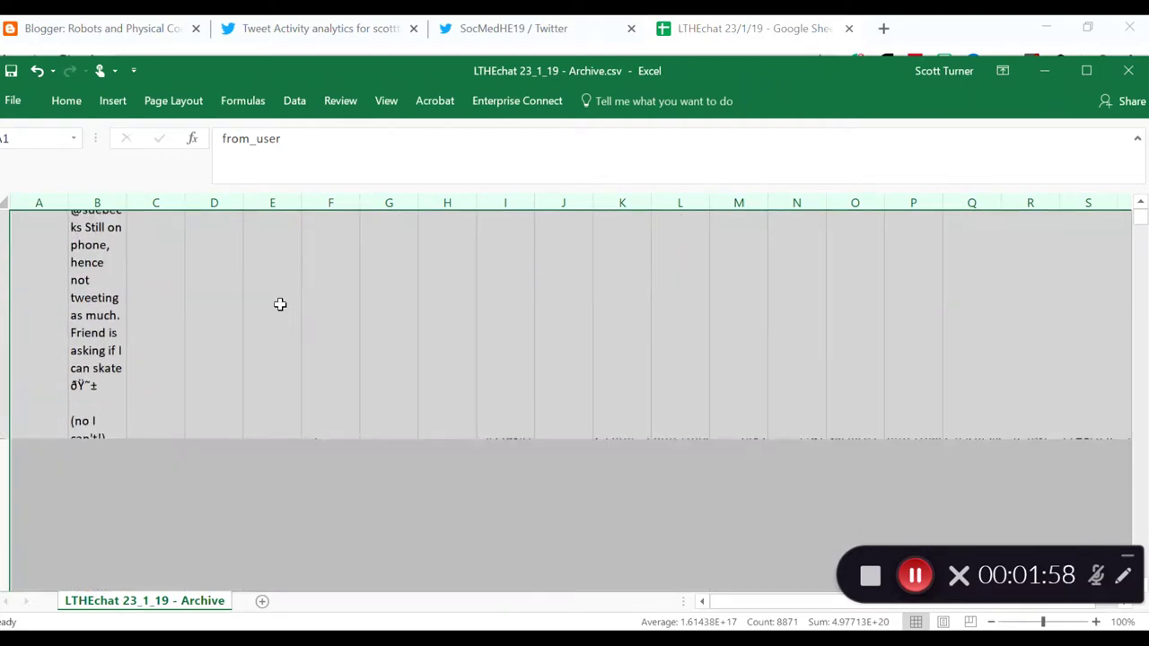
scroll(280, 304, "up", 5)
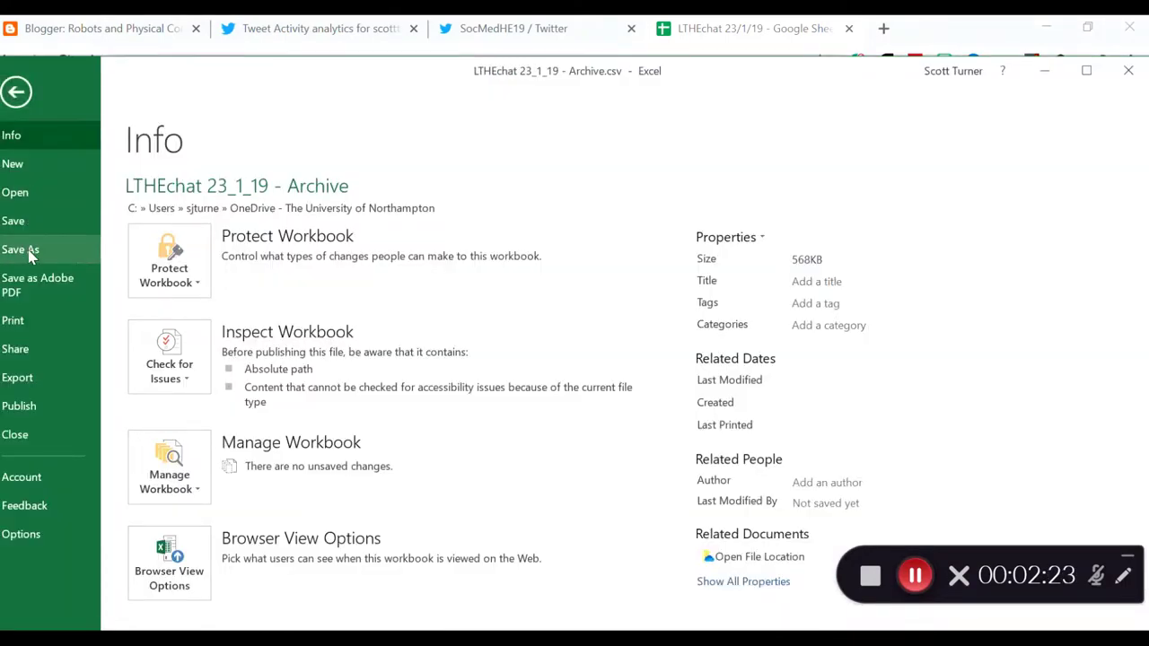
Save the sorted sheet as a new comma-delimited CSV file named "LTHEchat 23_1_19_edges - Archive".
left_click(28, 253)
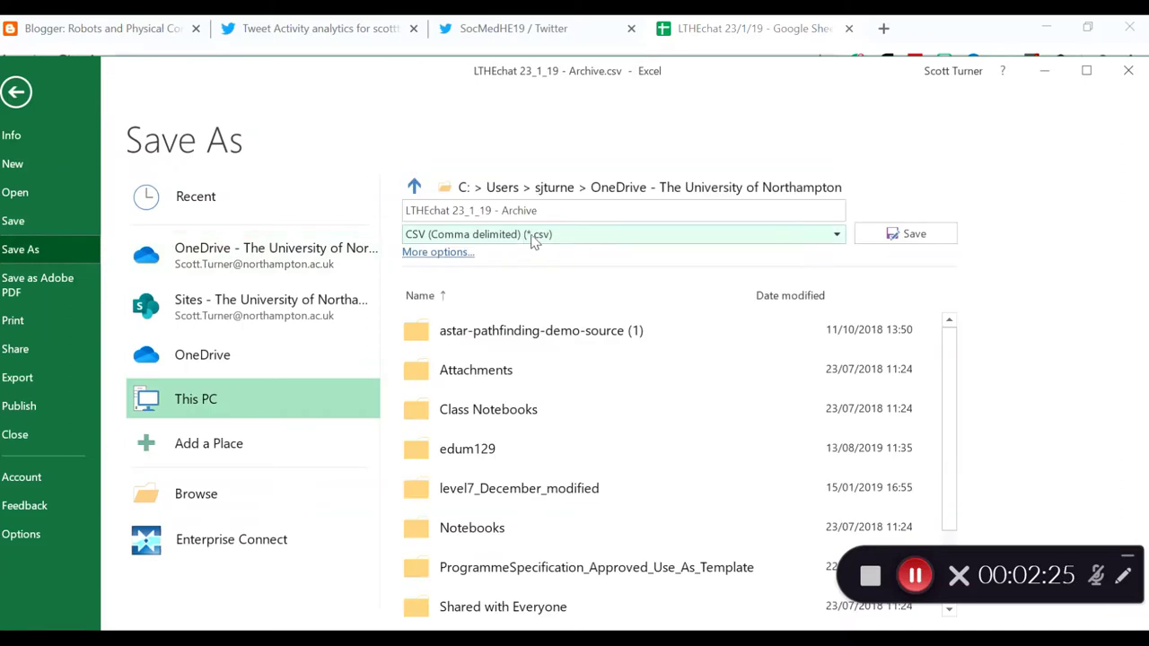
left_click(493, 215)
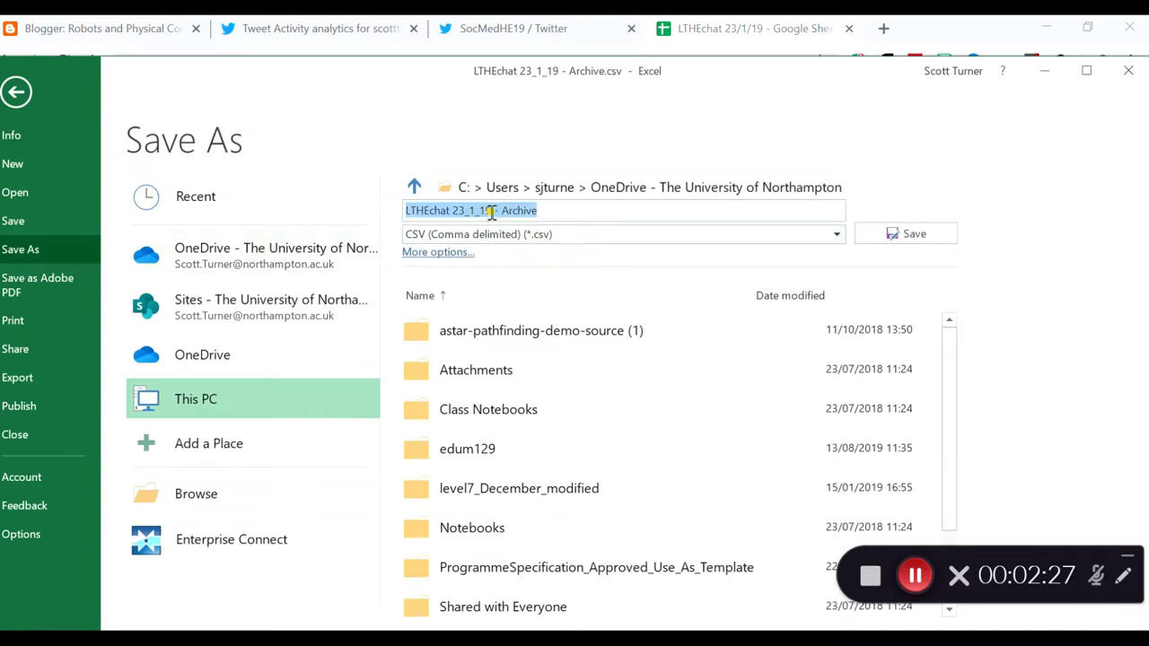
left_click(494, 210)
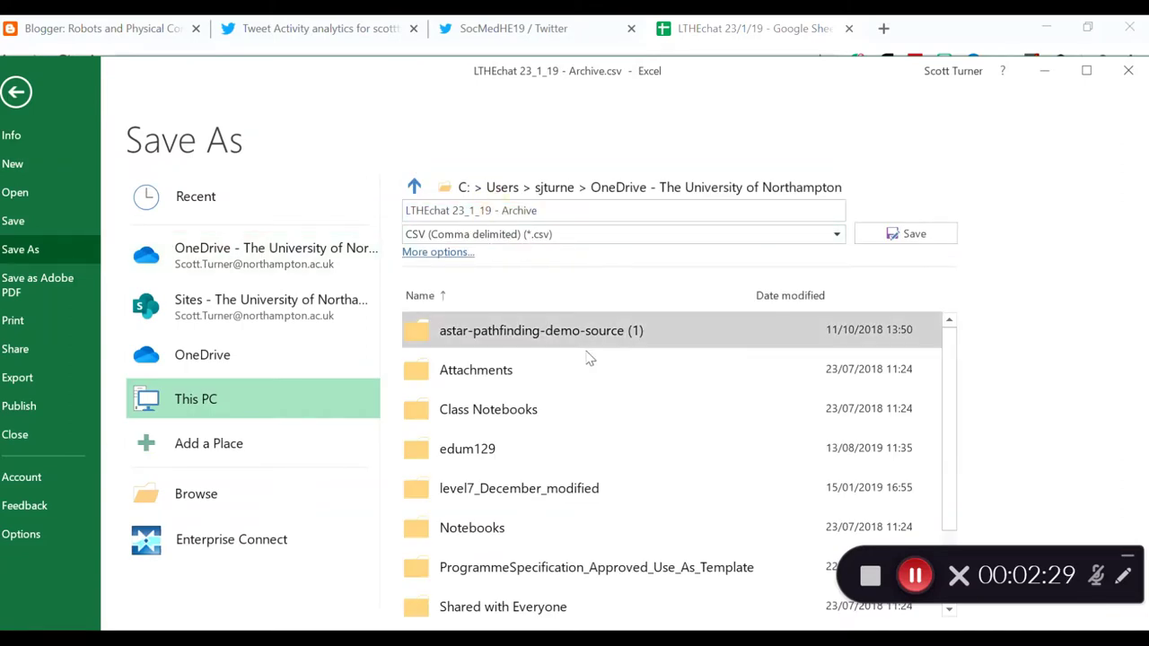
type("_edges")
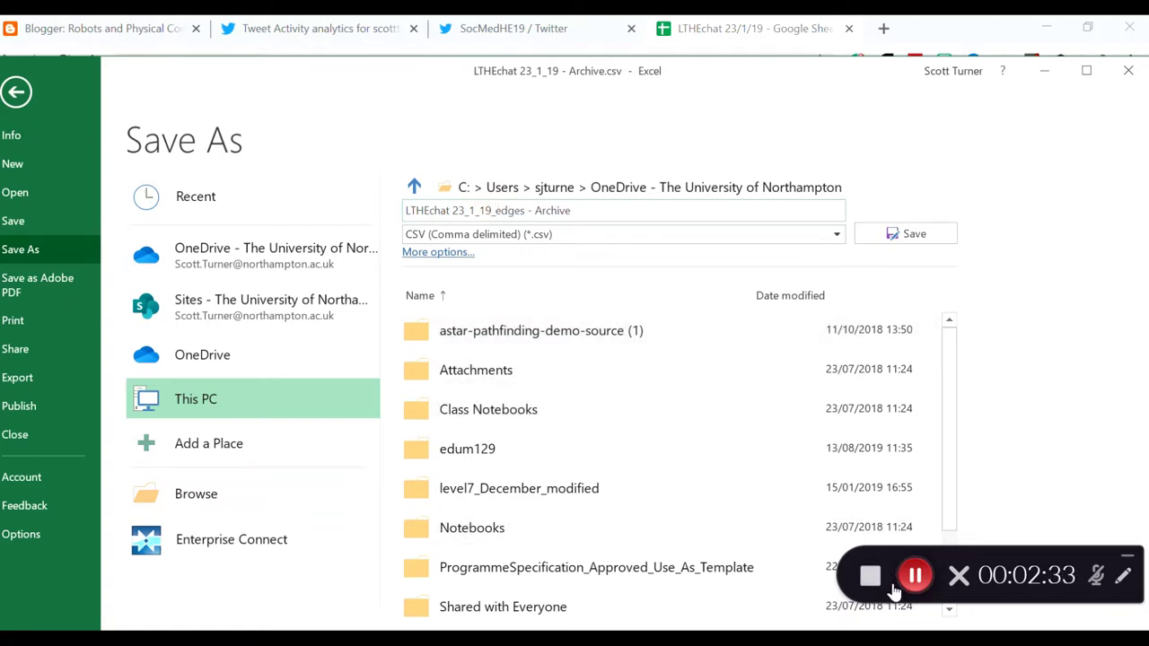
left_click(908, 235)
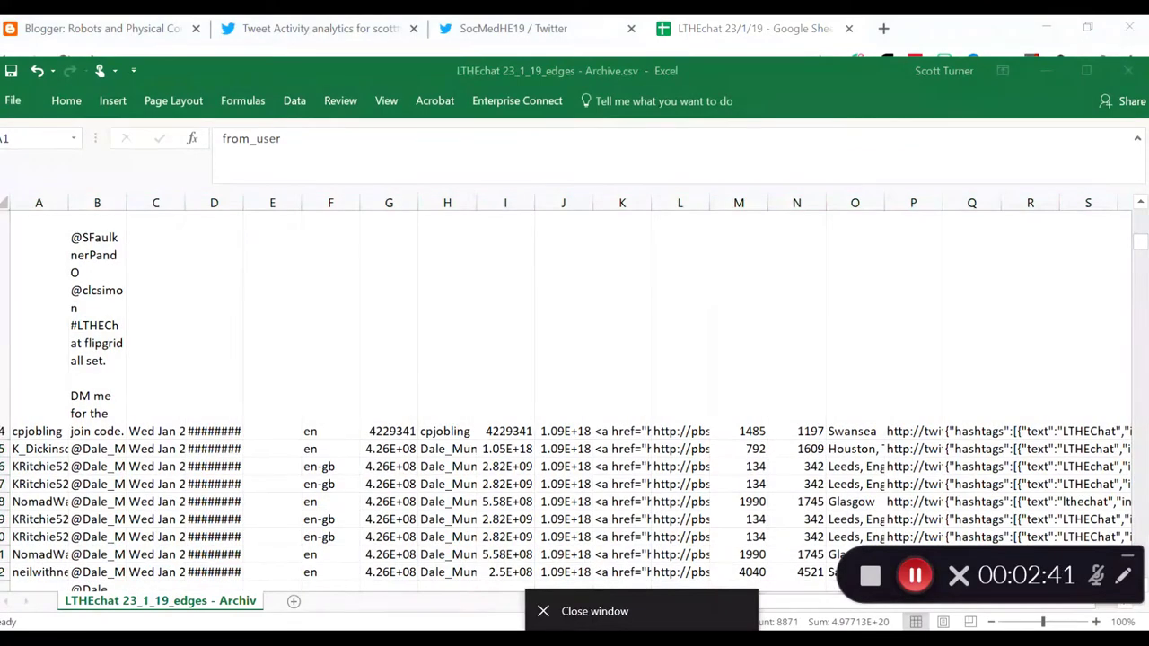
Switch to Gephi and import the Archive sheet of LTHEchat 23_1_19_edges.xlsx as a nodes table into a new workspace, keeping Mixed graph type.
left_click(594, 611)
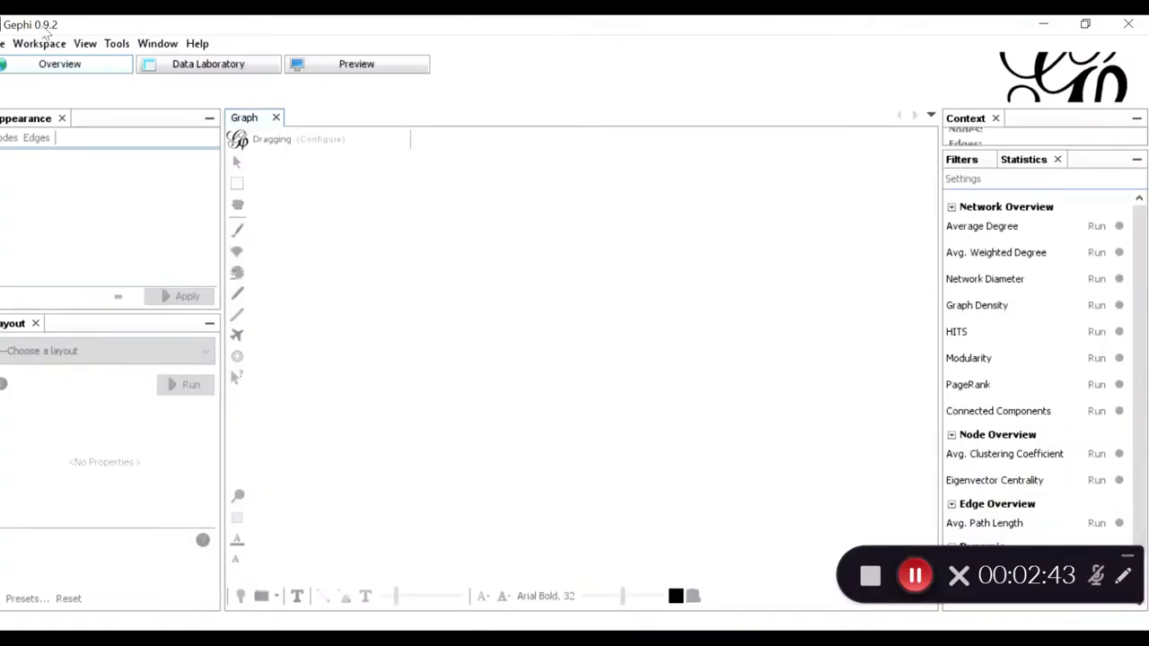
left_click(3, 43)
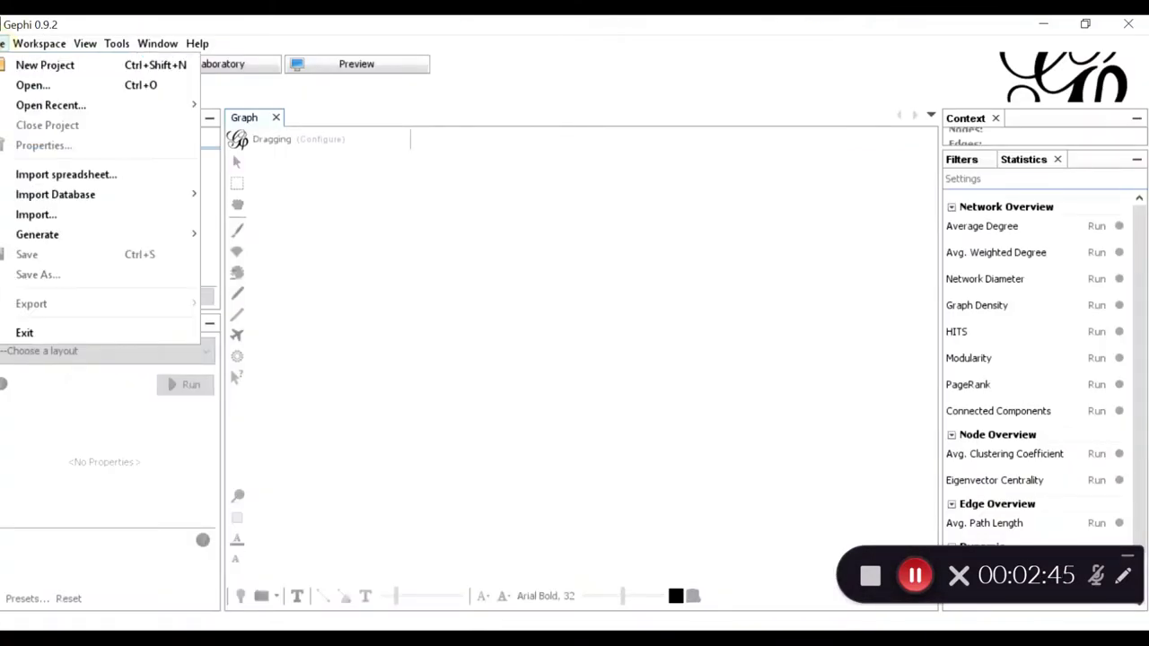
left_click(84, 177)
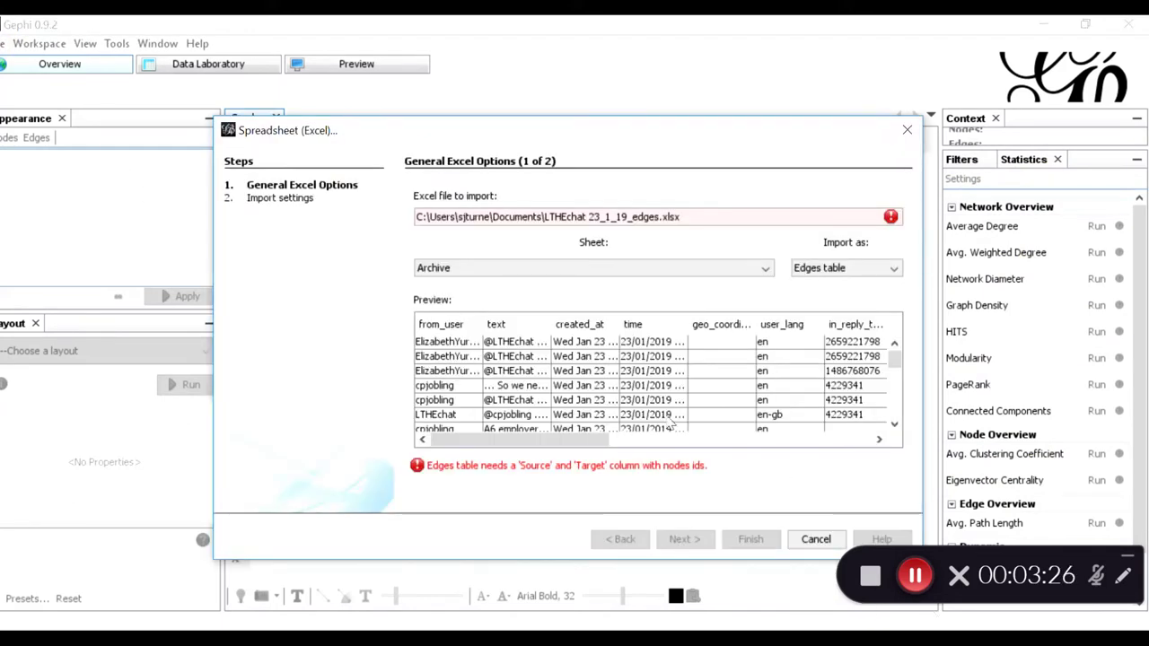
left_click(835, 274)
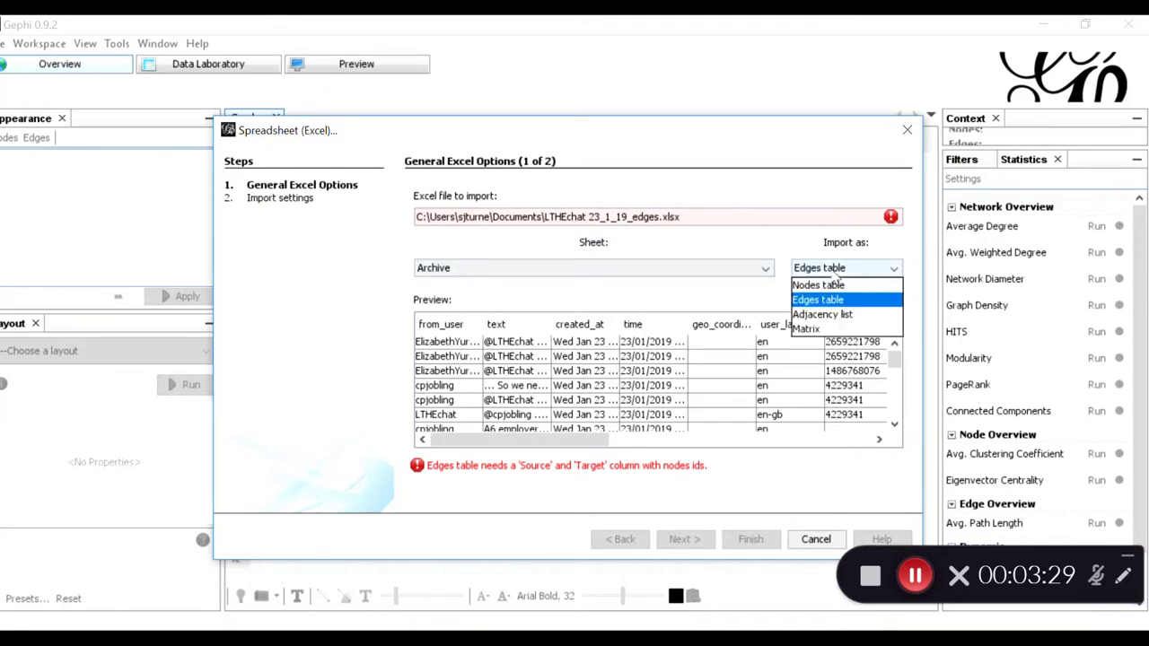
left_click(828, 285)
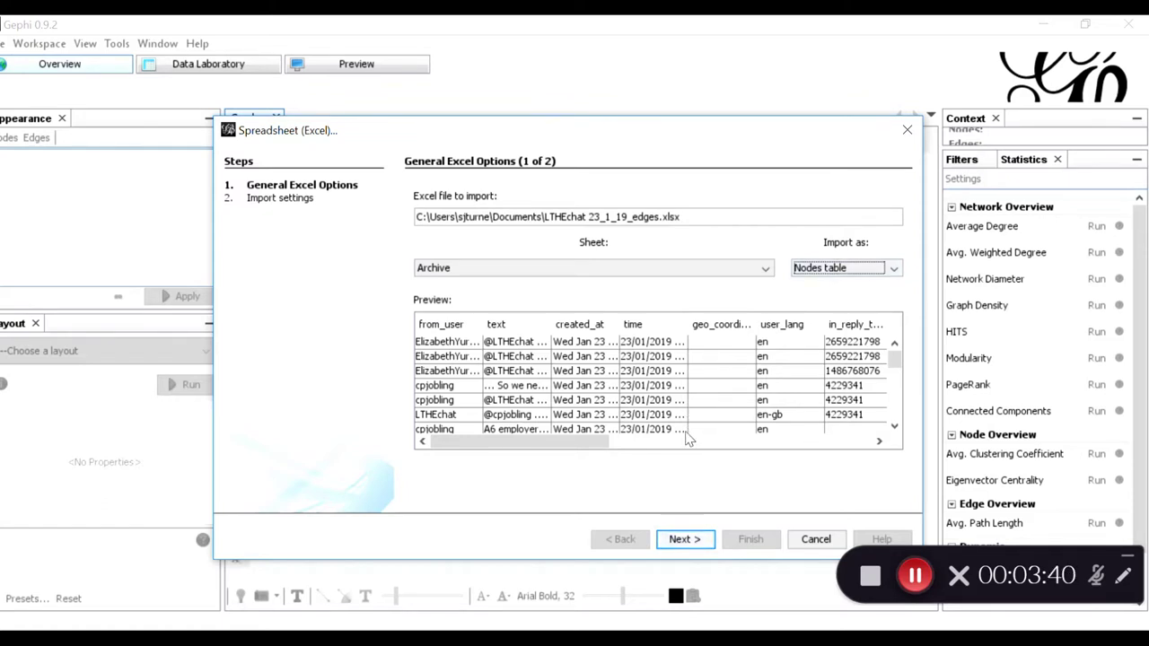
left_click(684, 542)
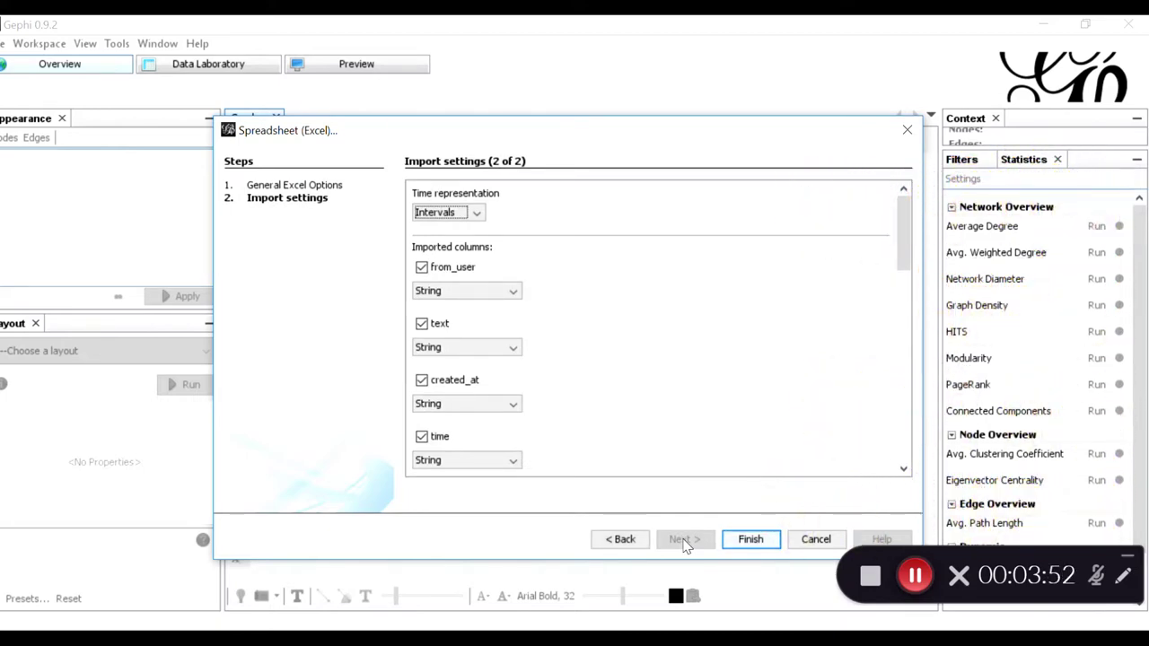
left_click(751, 540)
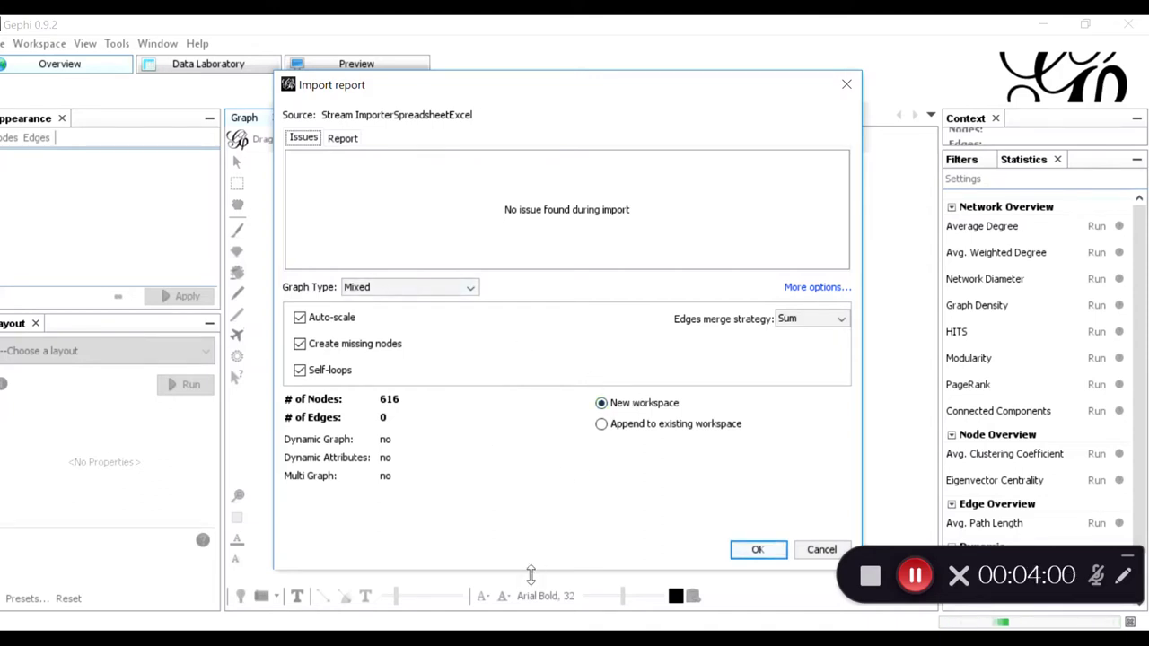
left_click(746, 550)
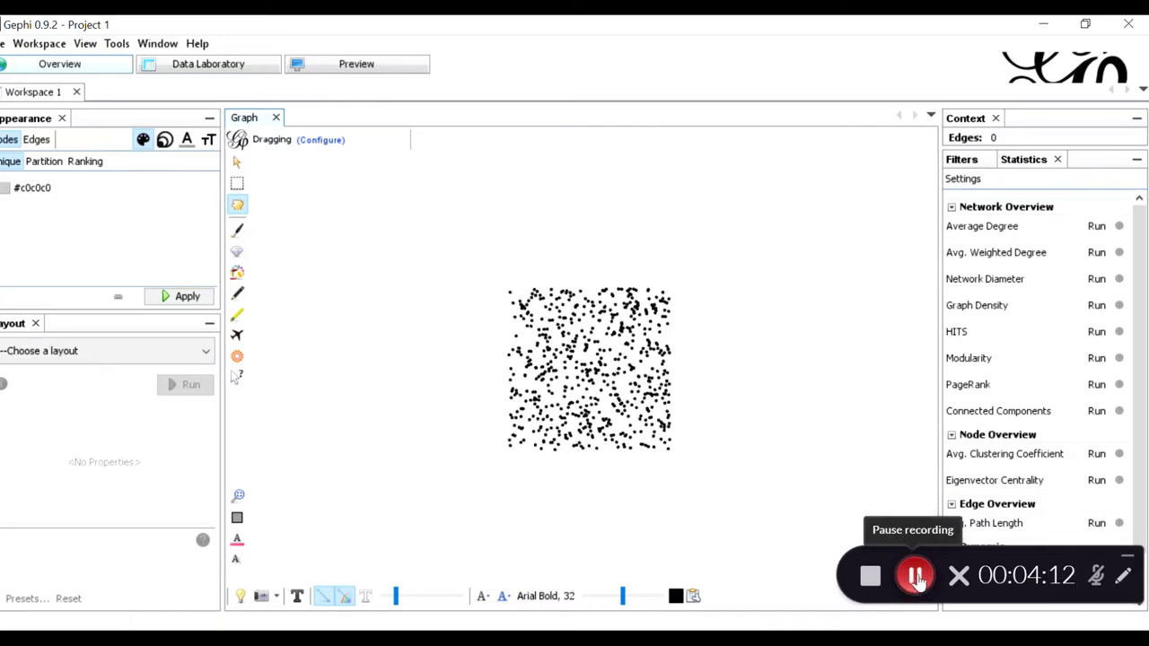
Switch to the edges CSV in Excel and delete every column except from_user and in_reply_to_screen_name.
left_click(916, 579)
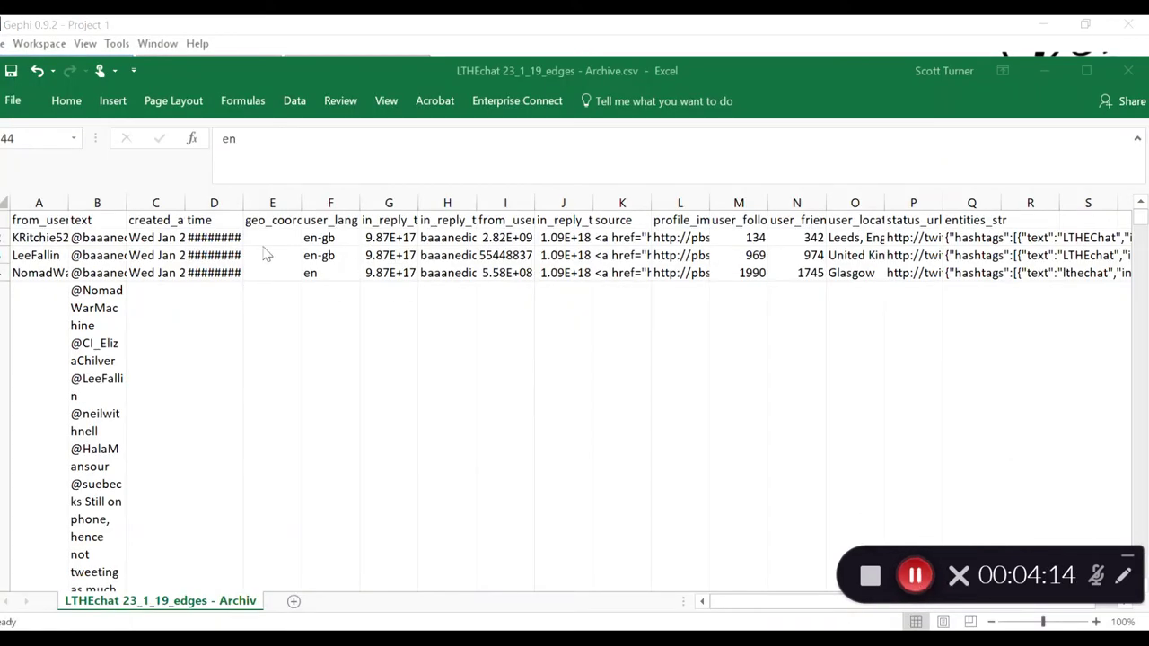
left_click(96, 201)
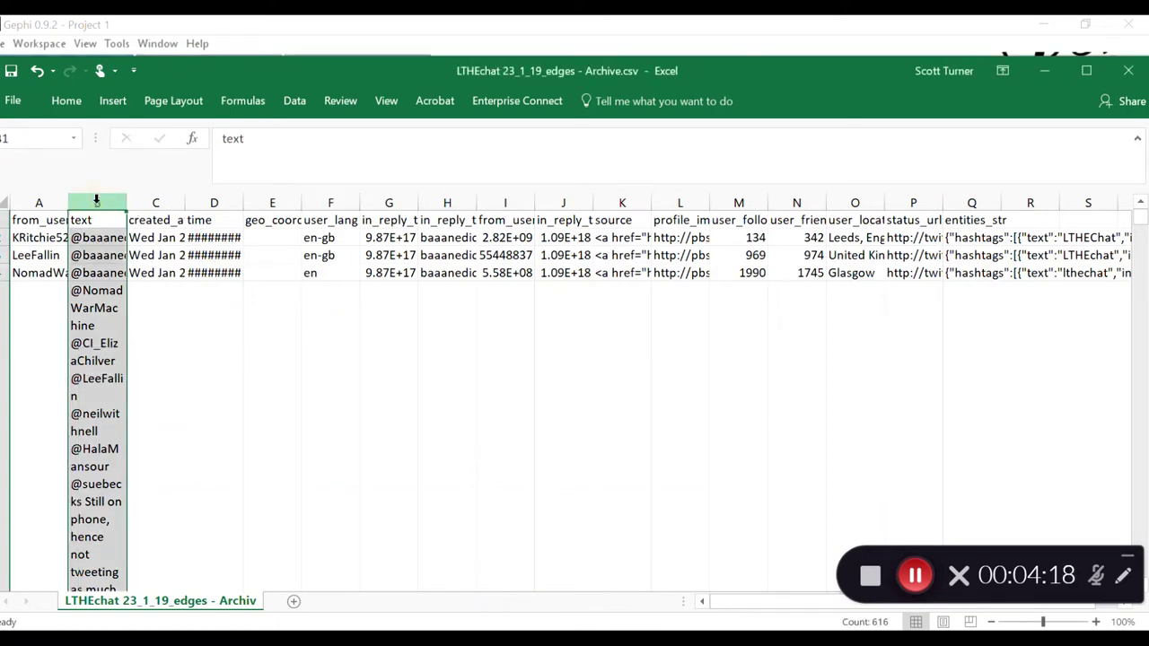
left_click_drag(116, 203, 379, 212)
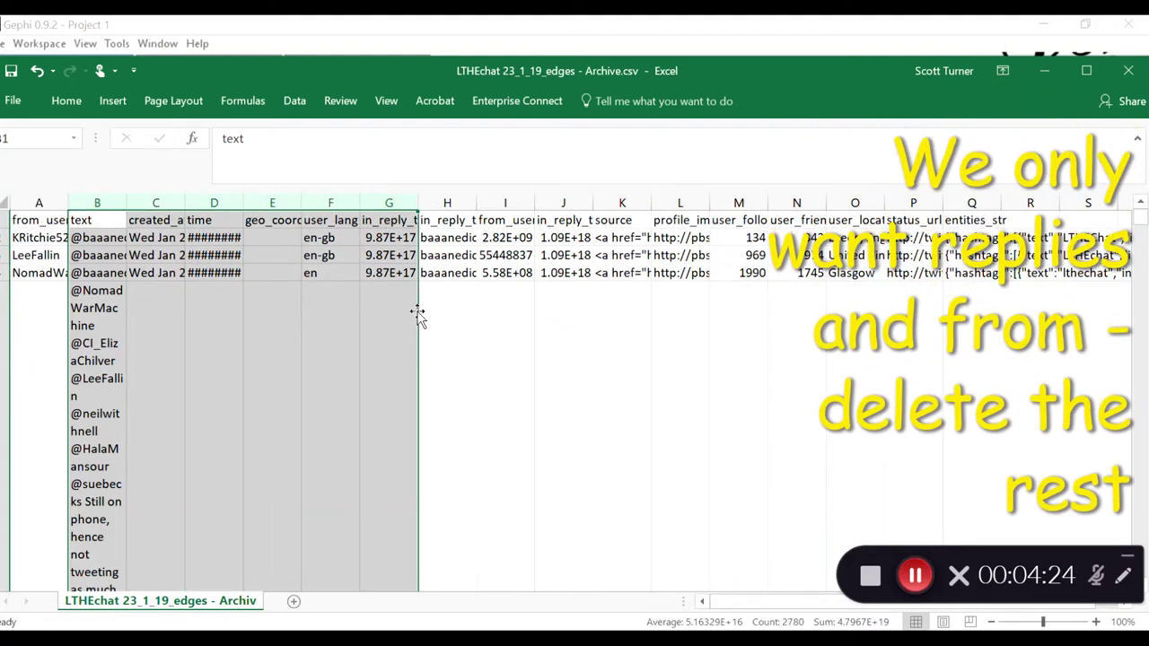
key("BackSpace")
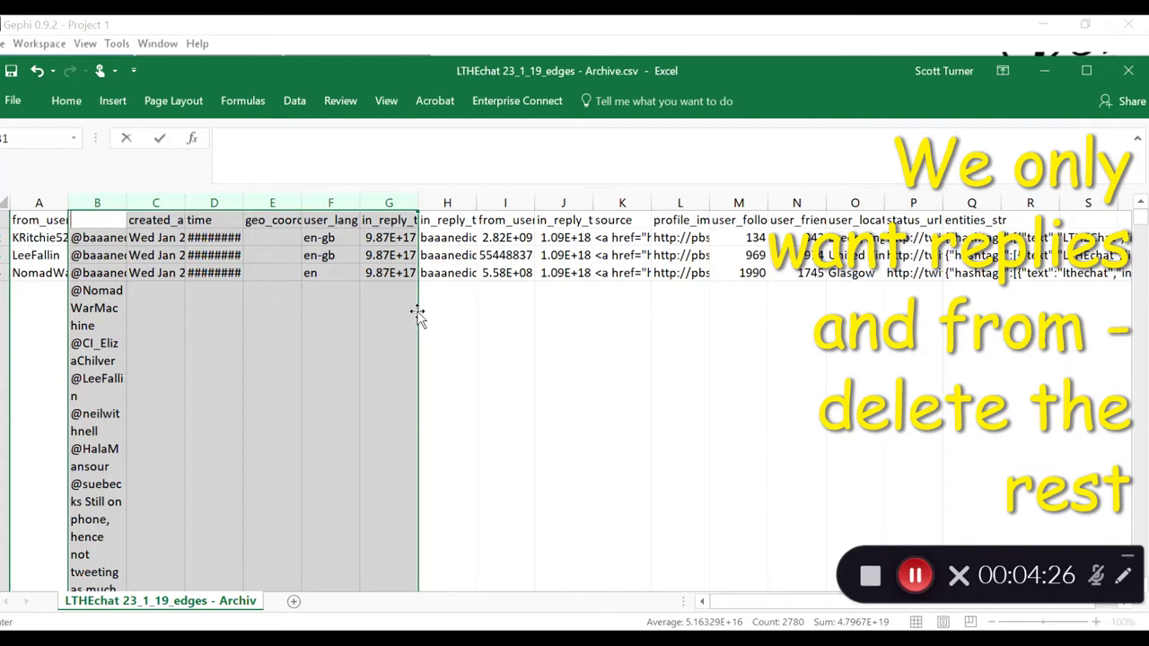
left_click(66, 102)
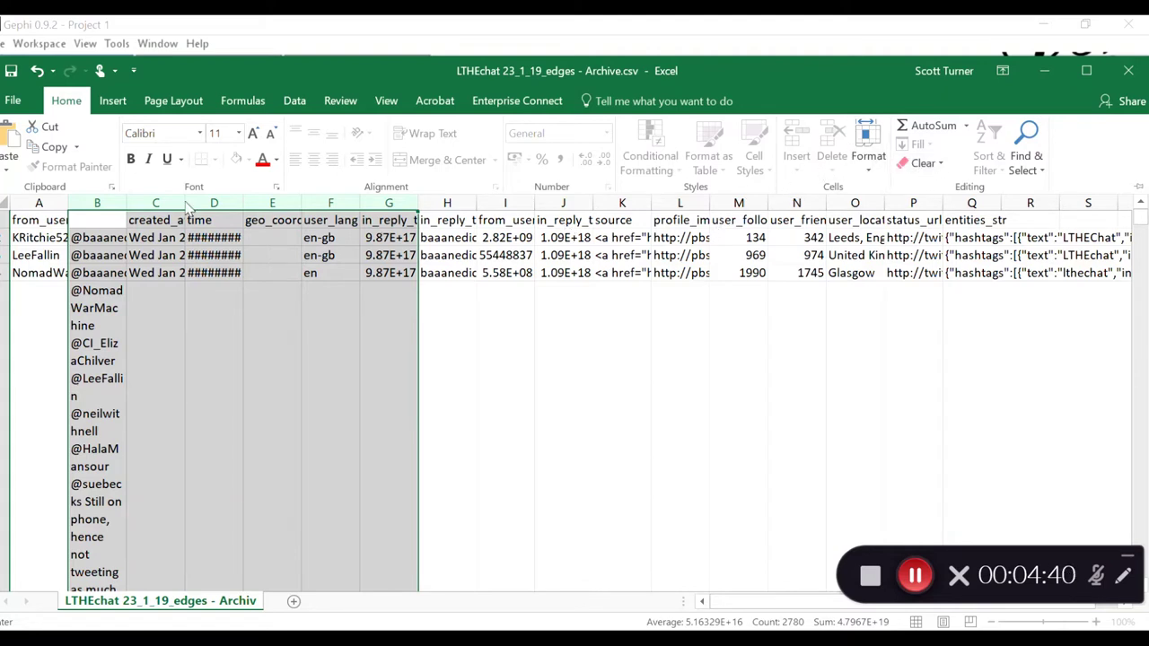
key("ctrl+F1")
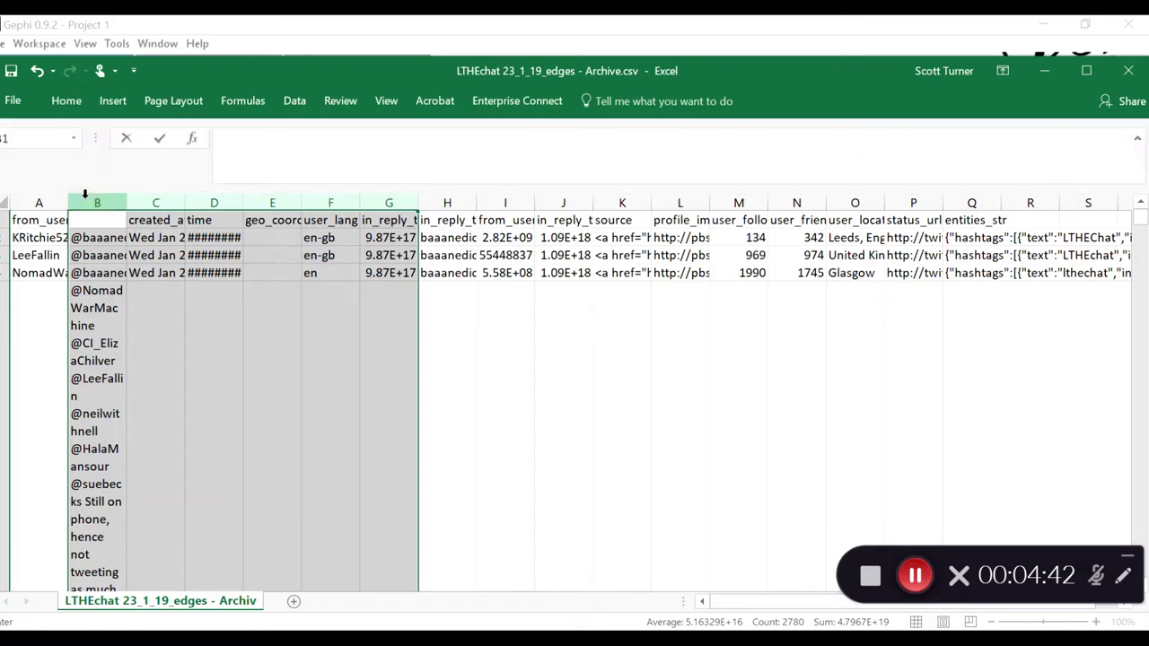
left_click_drag(86, 199, 373, 203)
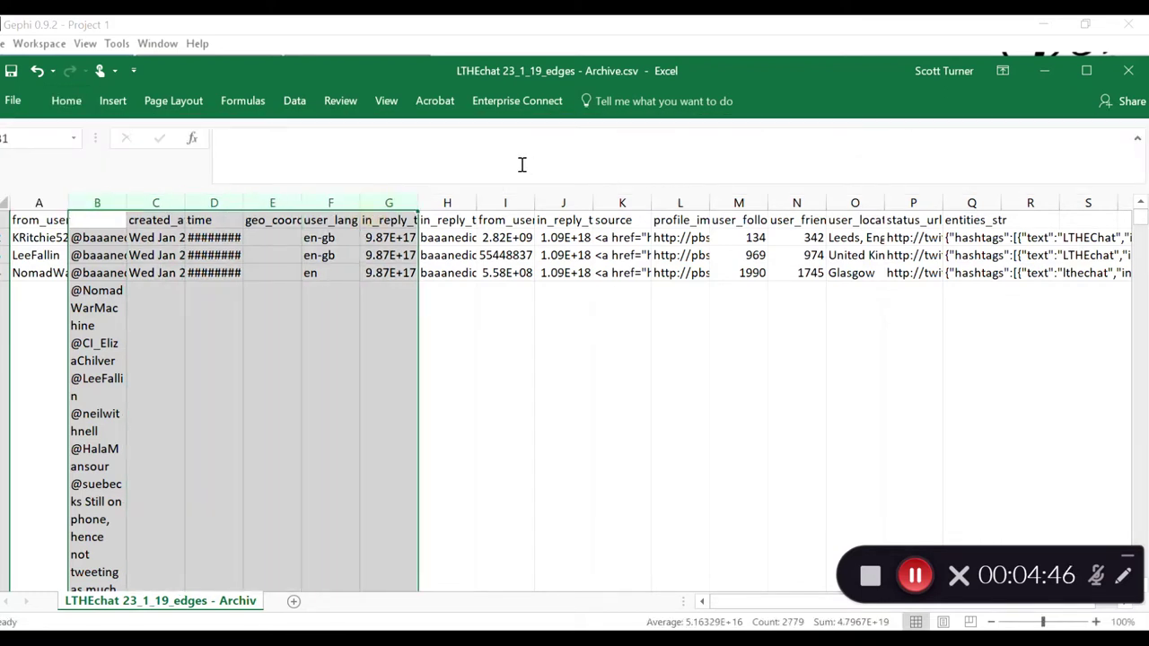
left_click(113, 100)
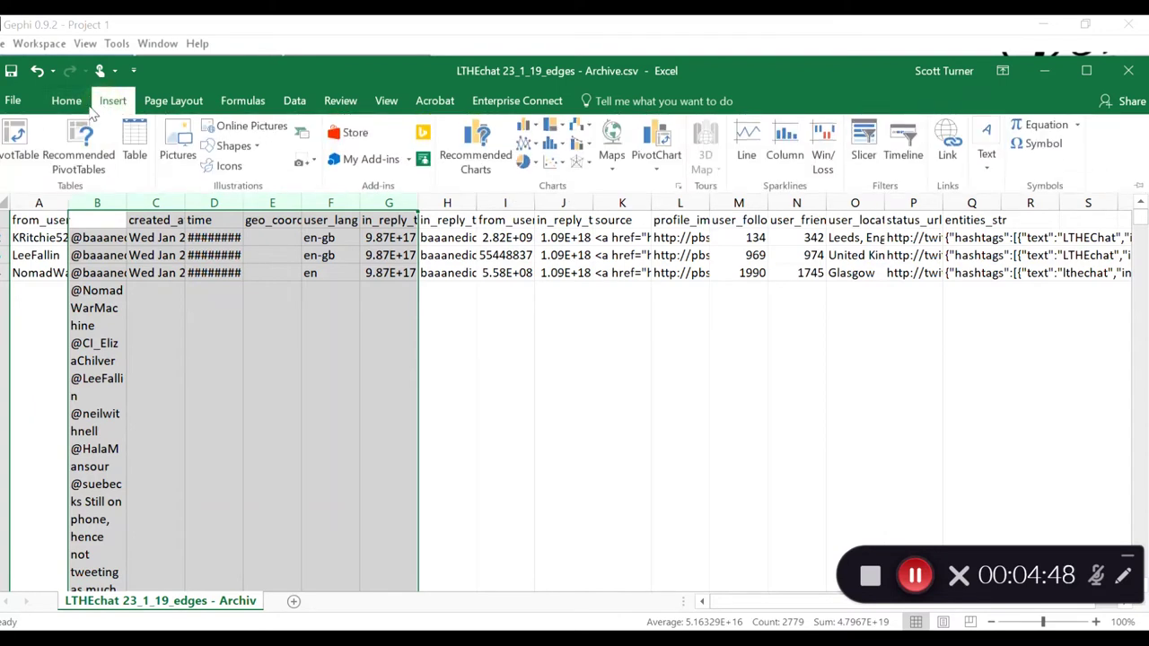
left_click(72, 101)
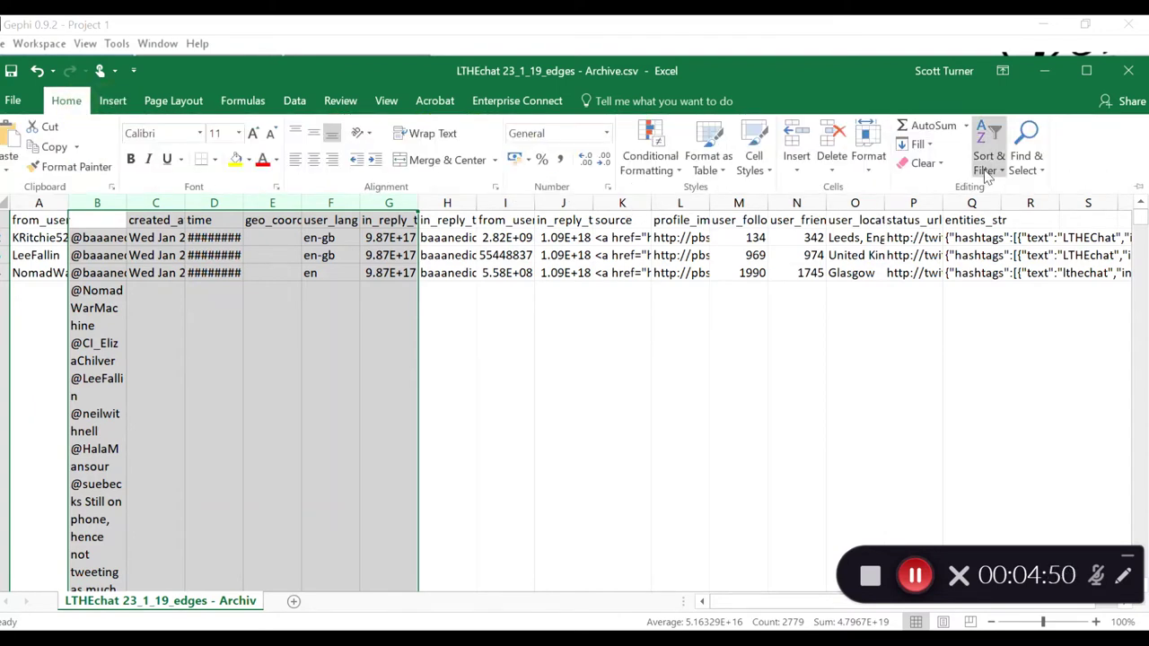
left_click(831, 165)
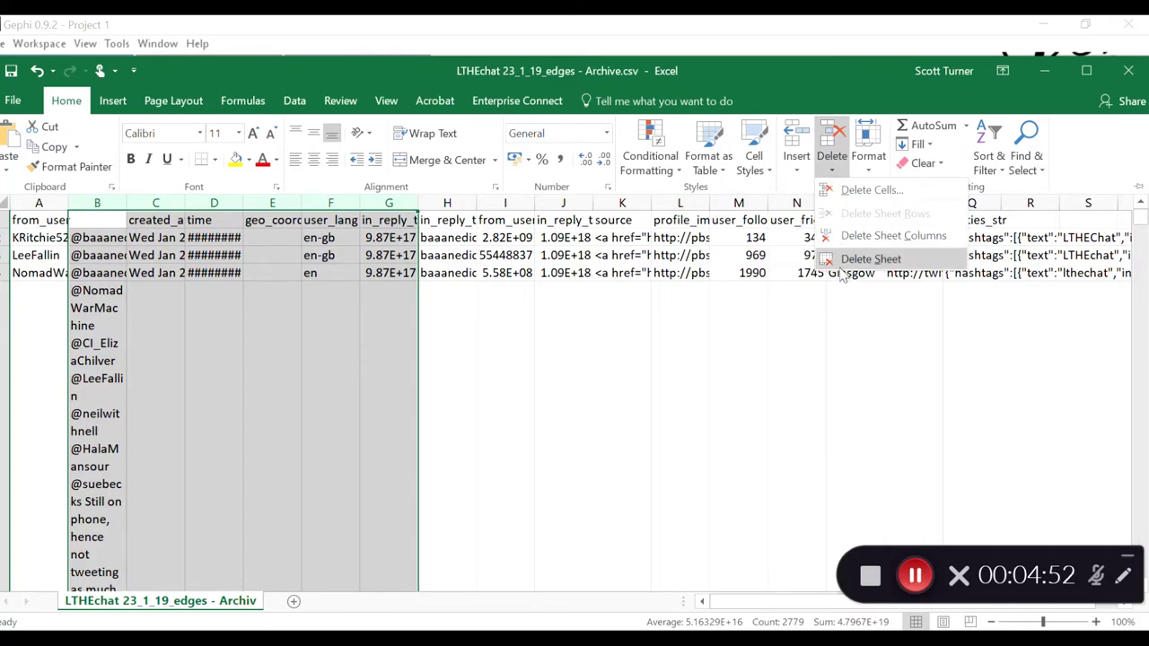
left_click(848, 235)
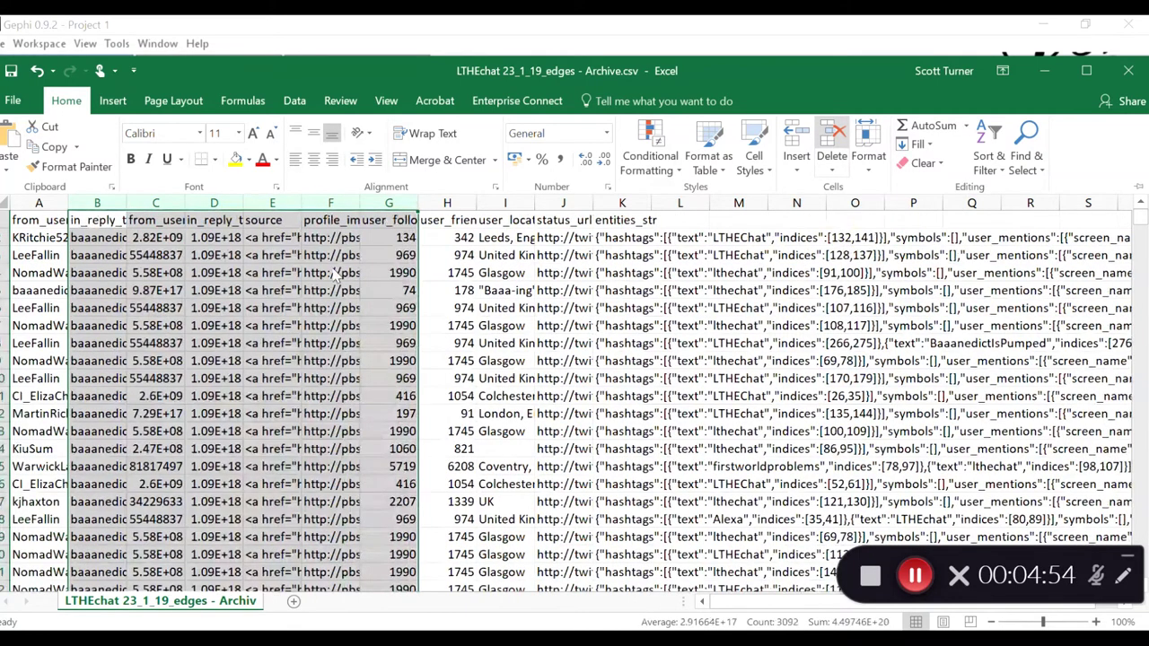
left_click(158, 199)
left_click_drag(159, 200, 334, 201)
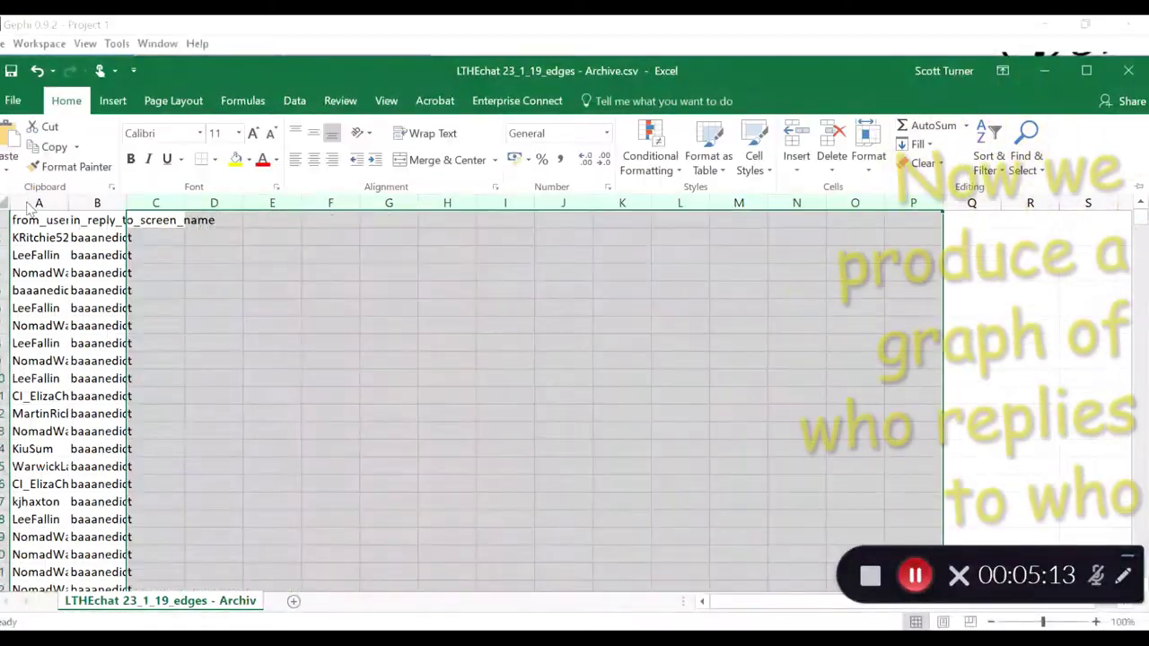
Rename the from_user header to "Source" and the in_reply_to_screen_name header to "Target".
left_click(29, 218)
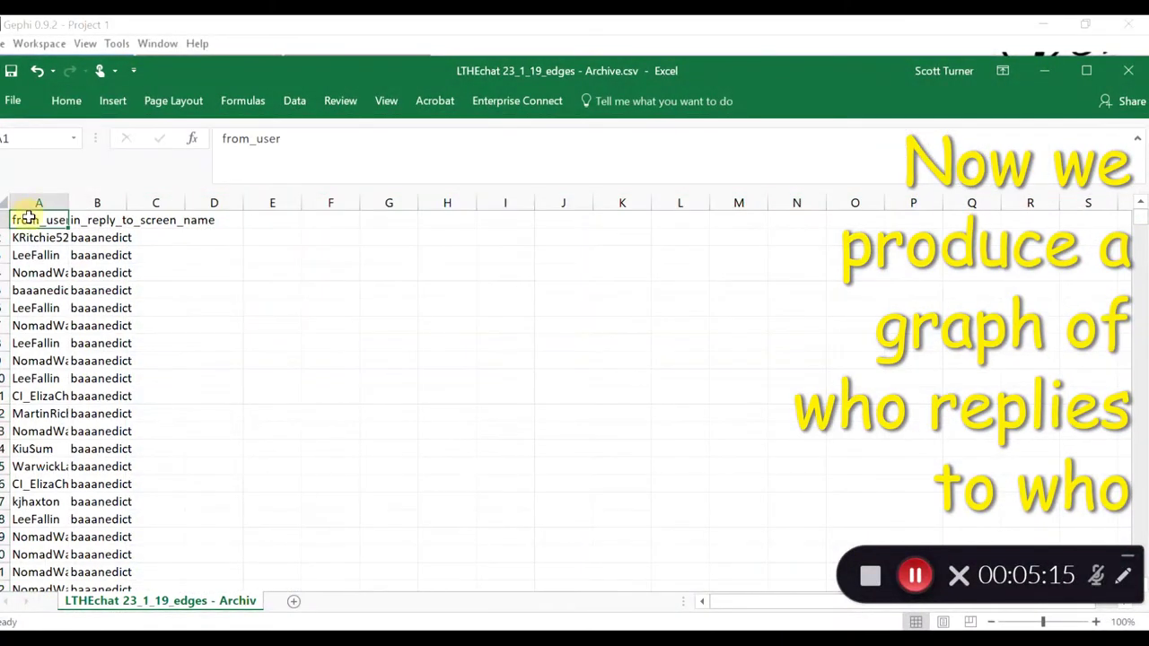
type("S")
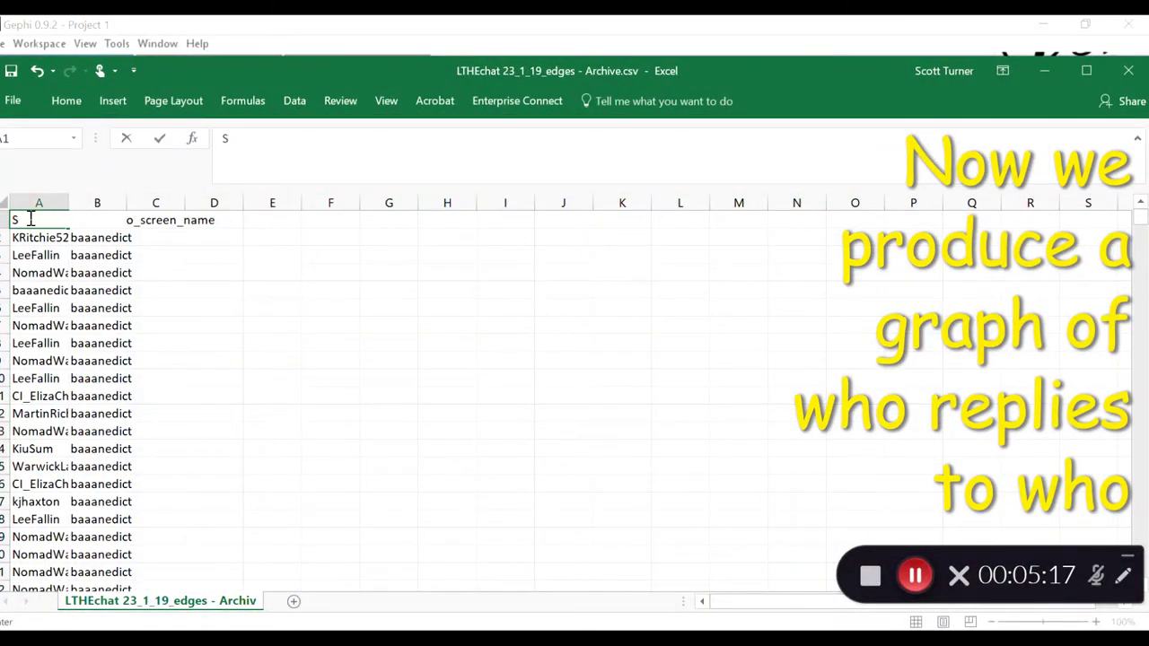
type("ource")
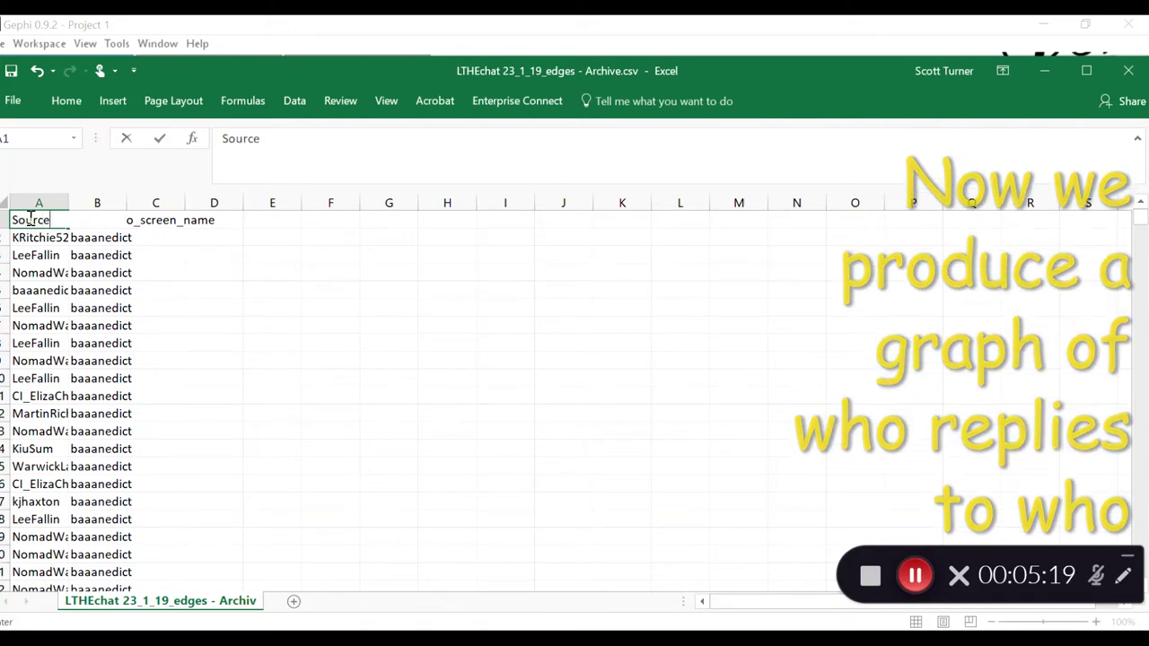
left_click(294, 448)
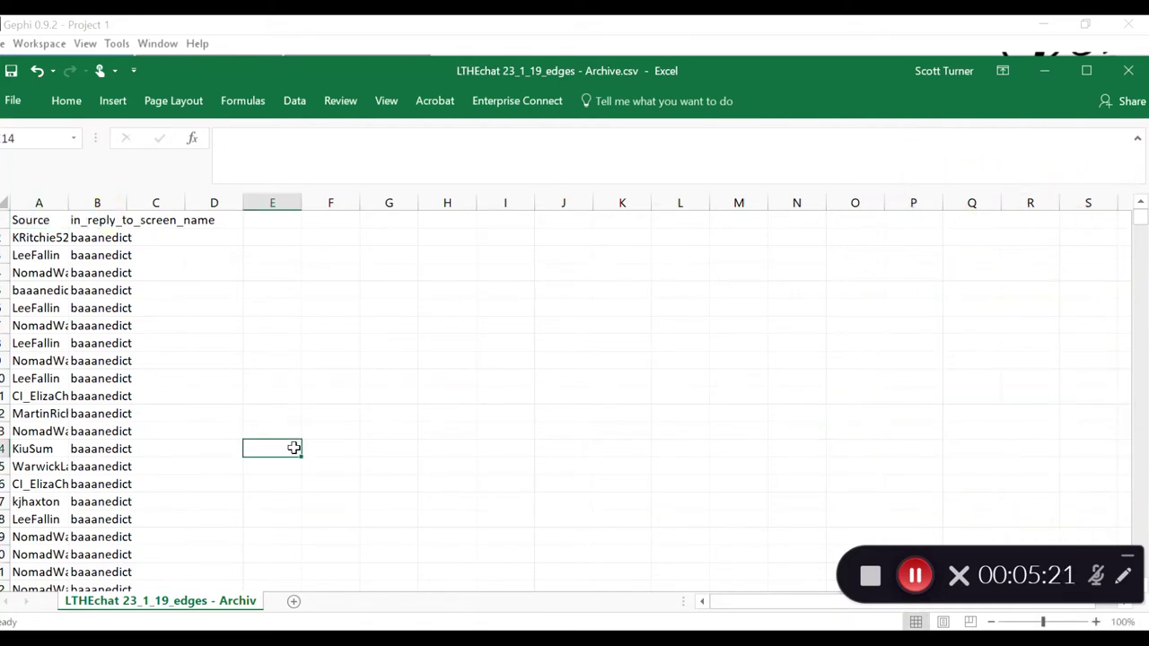
left_click(97, 217)
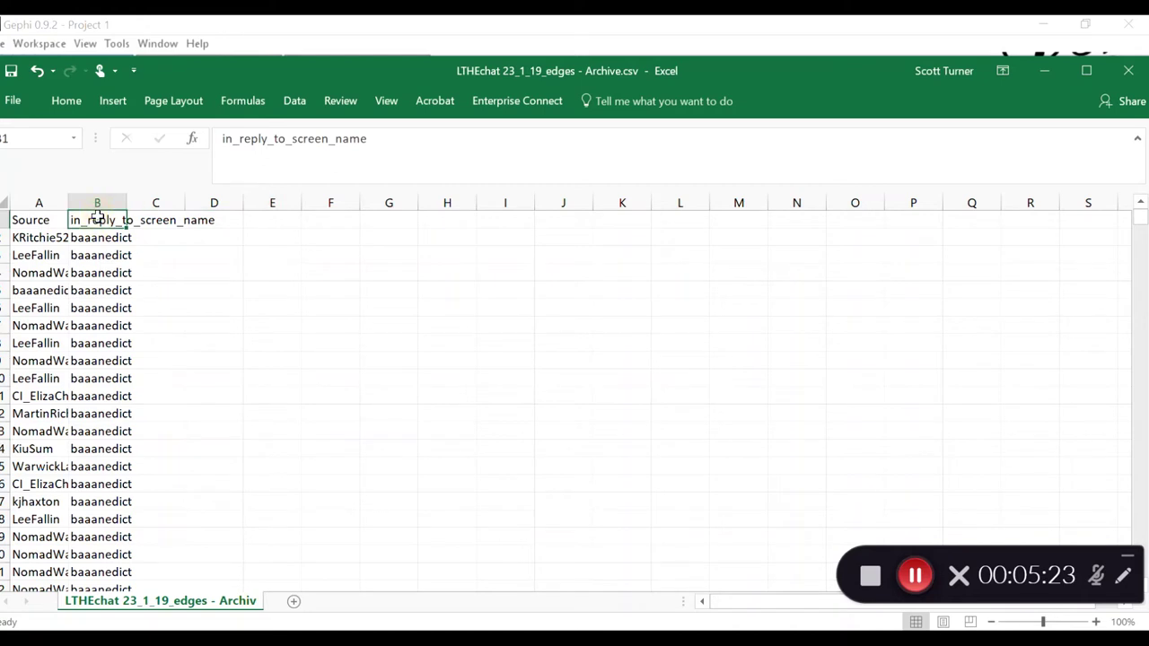
type("Target")
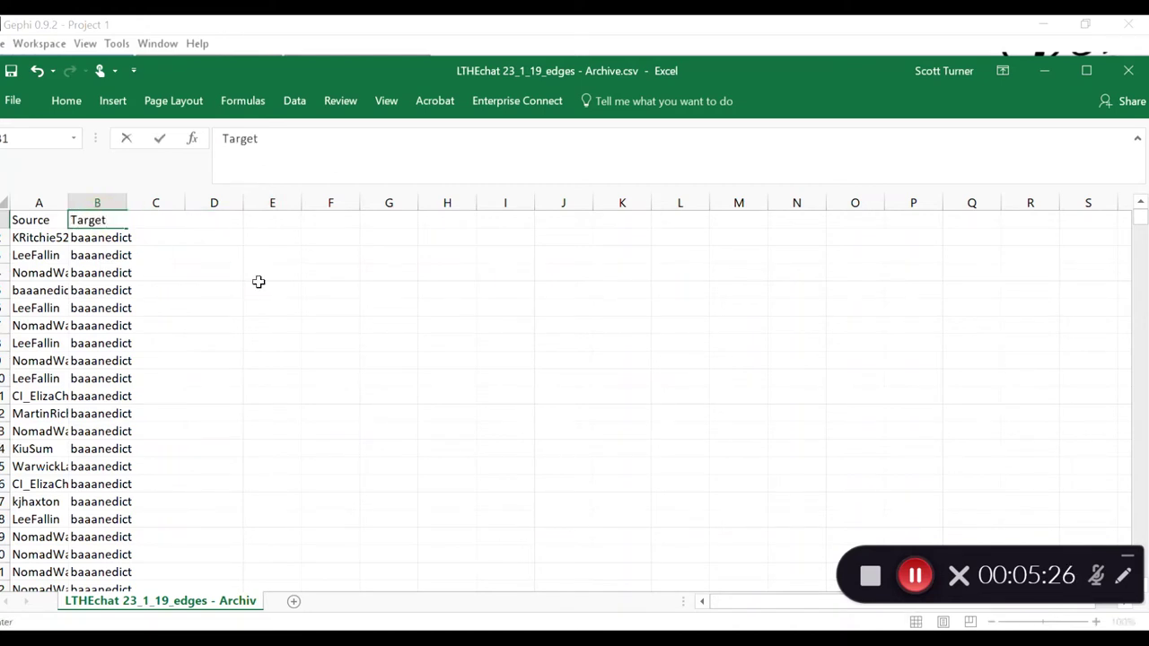
left_click(381, 359)
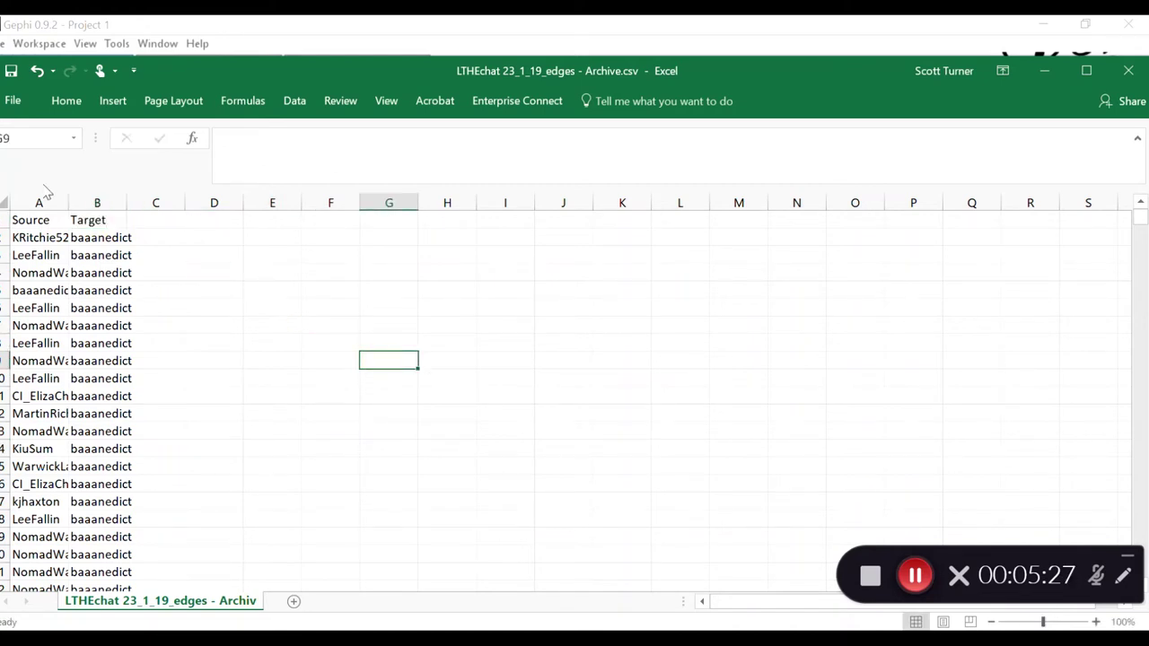
Save the two-column sheet in Documents as a comma-delimited CSV file named "LTHEchat 23_1_19_edges_2 - Archive".
left_click(12, 100)
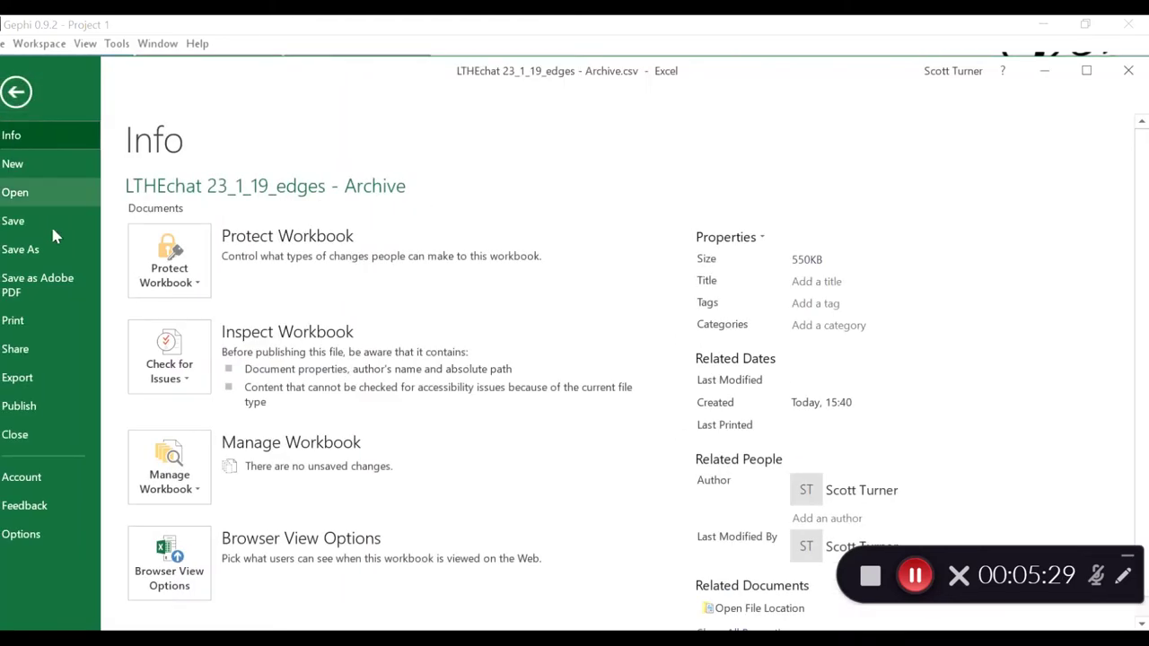
left_click(26, 249)
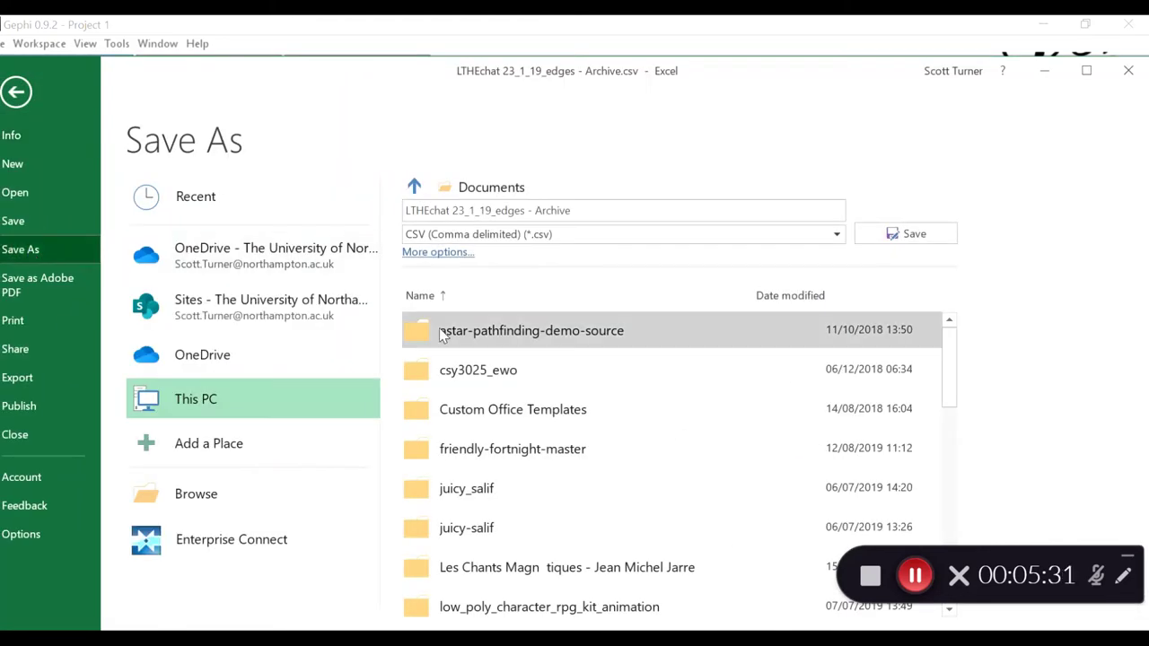
left_click(523, 216)
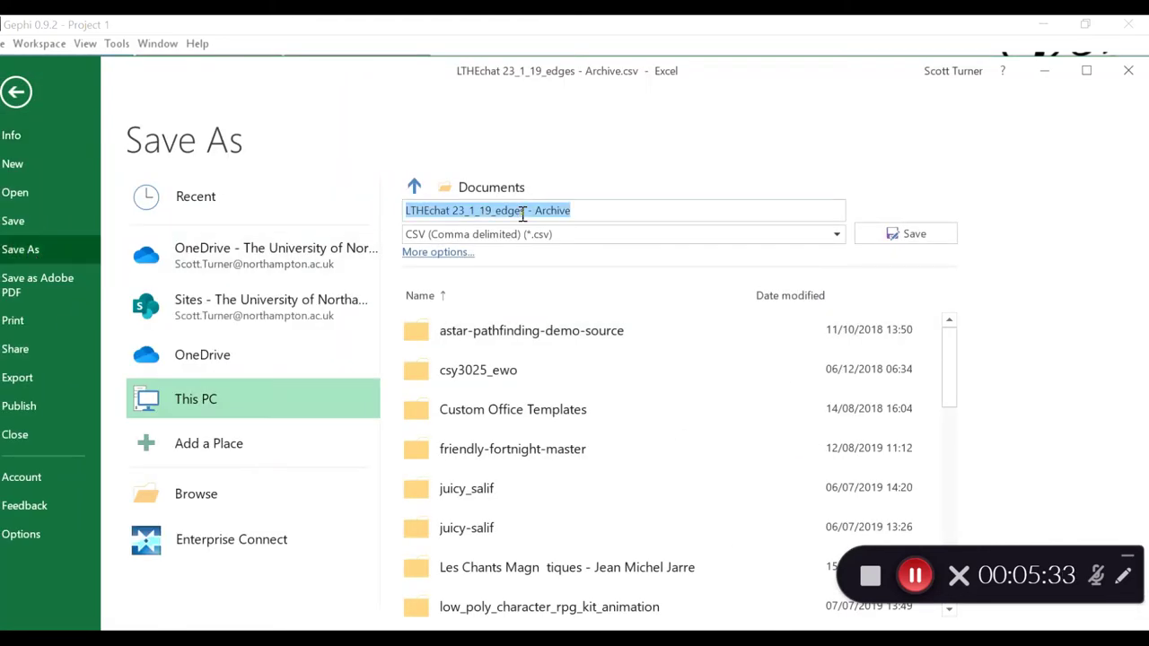
left_click(522, 210)
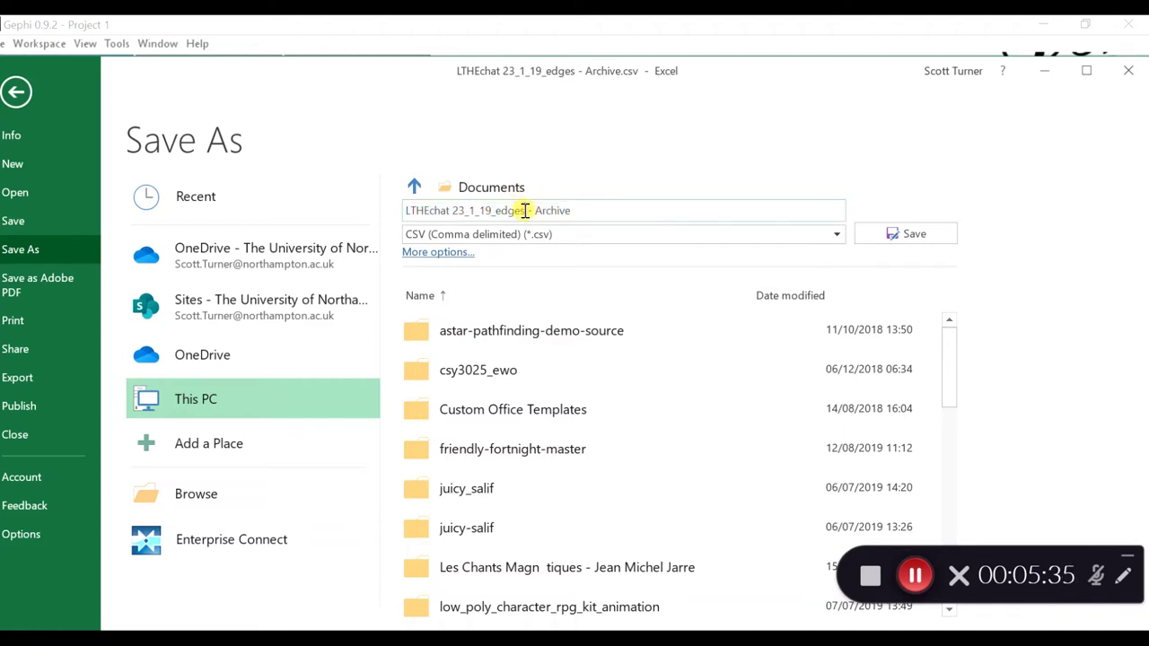
type("_2")
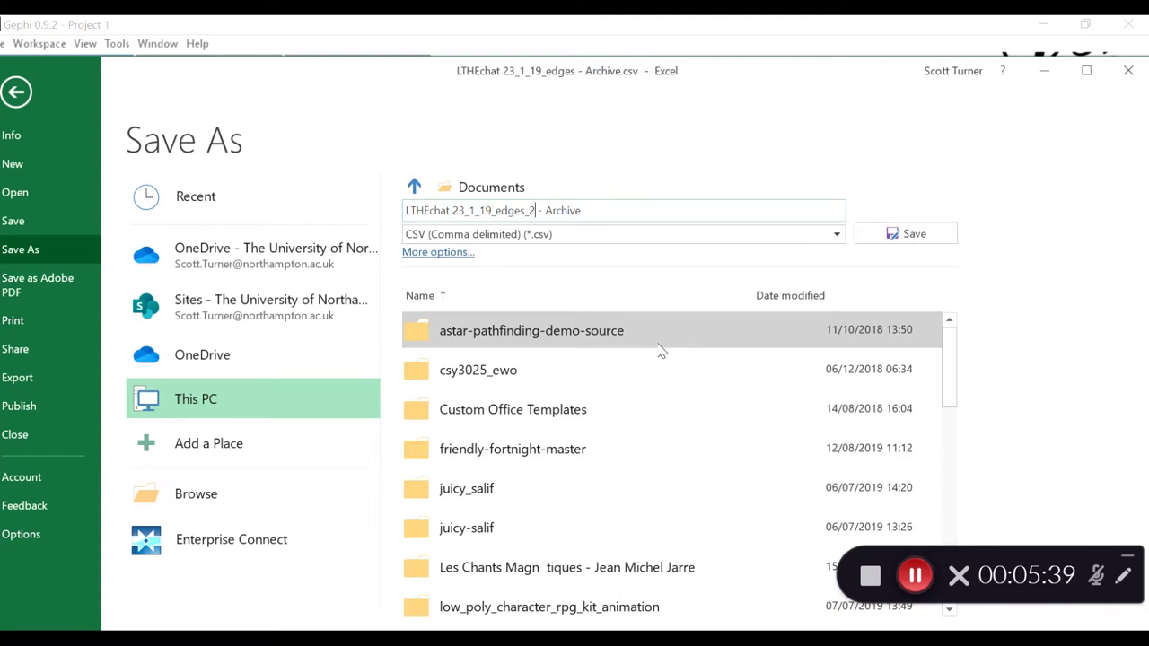
left_click(891, 236)
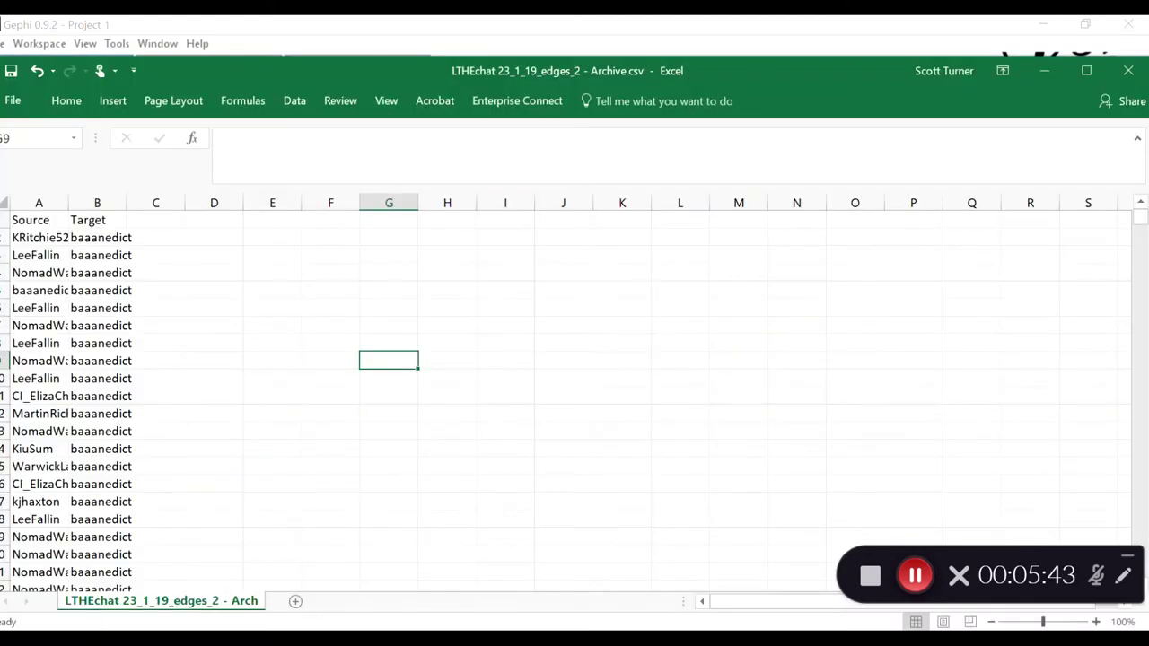
Switch to Gephi and open "LTHEchat 23_1_19_edges_2 - Archive.csv" from Documents for spreadsheet import.
left_click(575, 628)
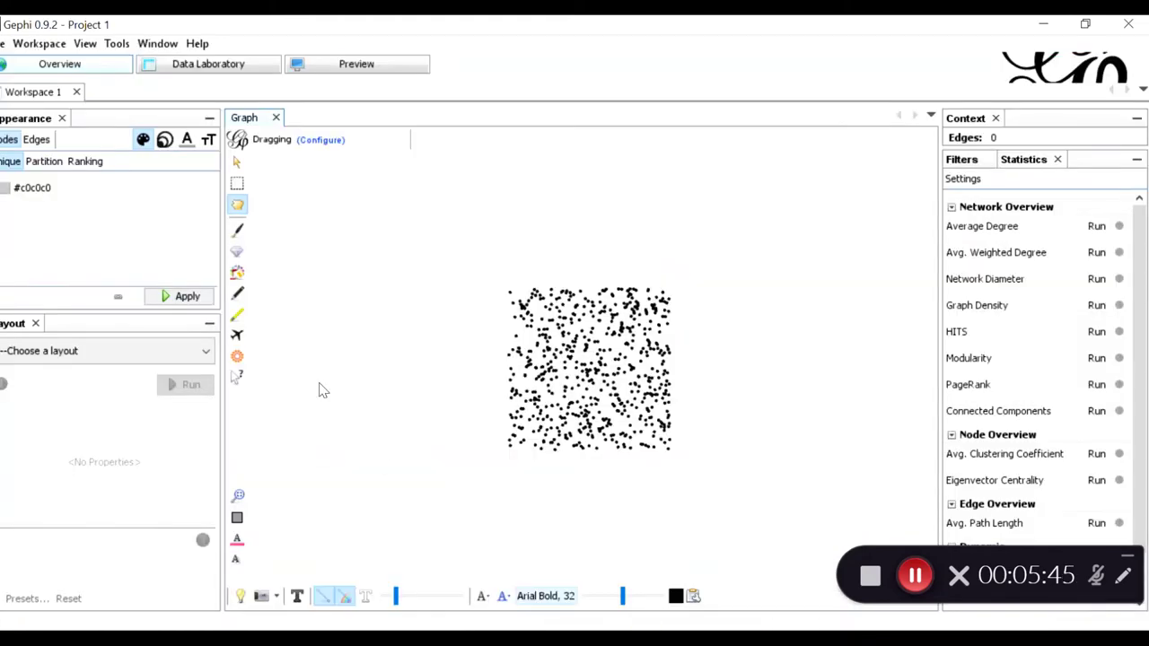
left_click(4, 43)
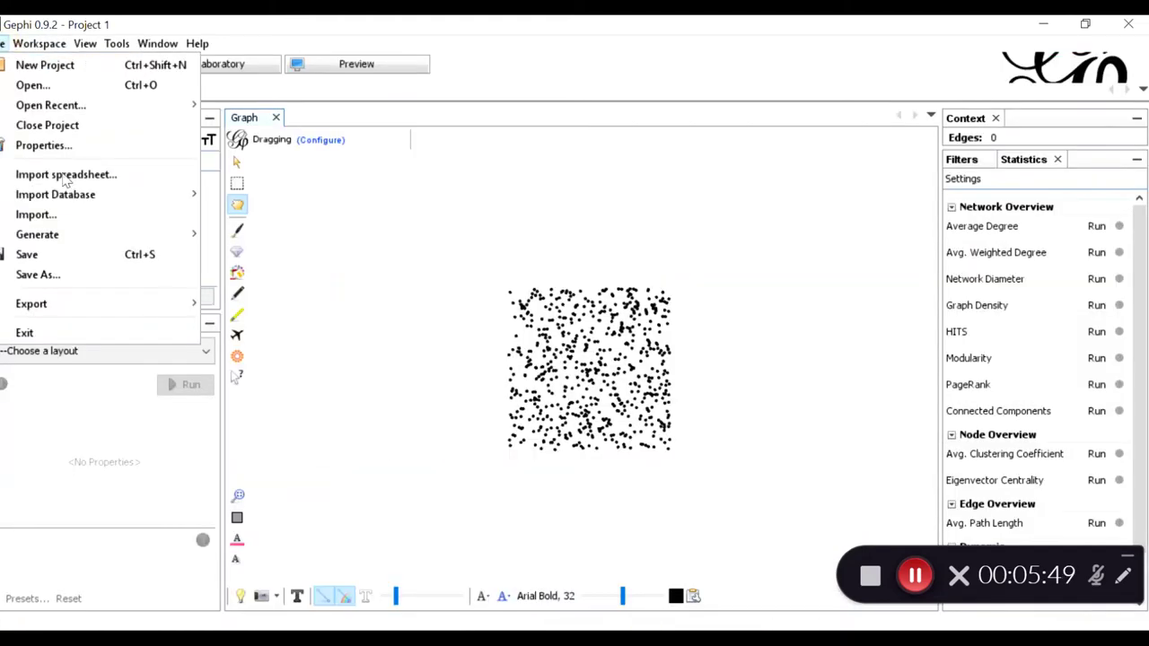
left_click(141, 177)
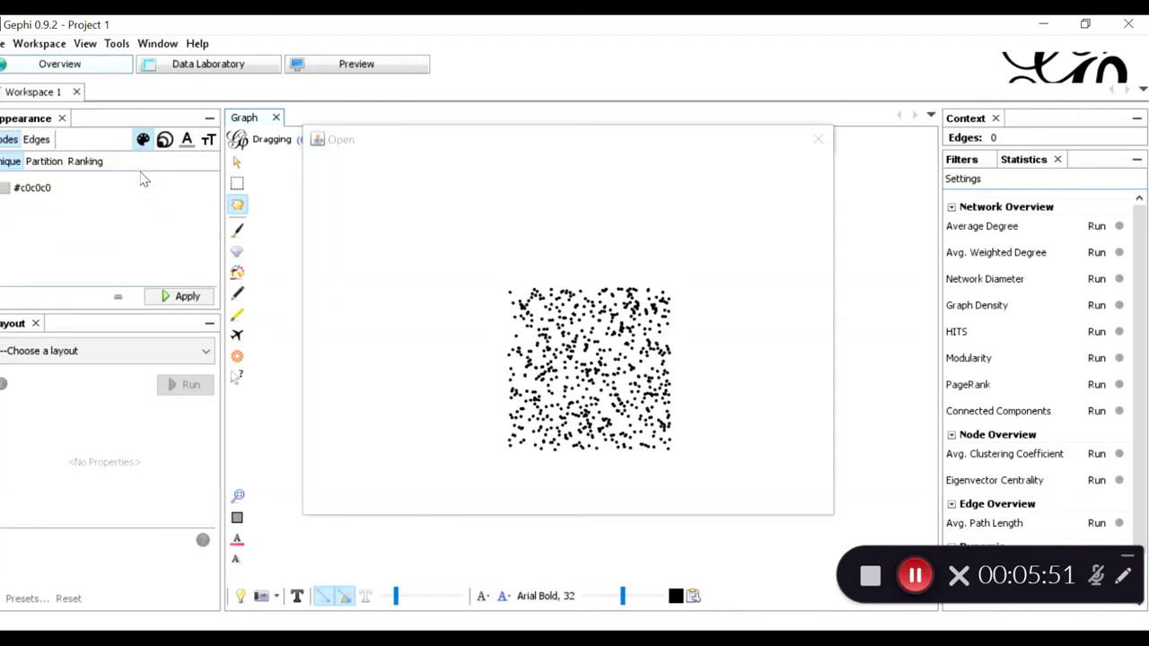
scroll(489, 357, "down", 10)
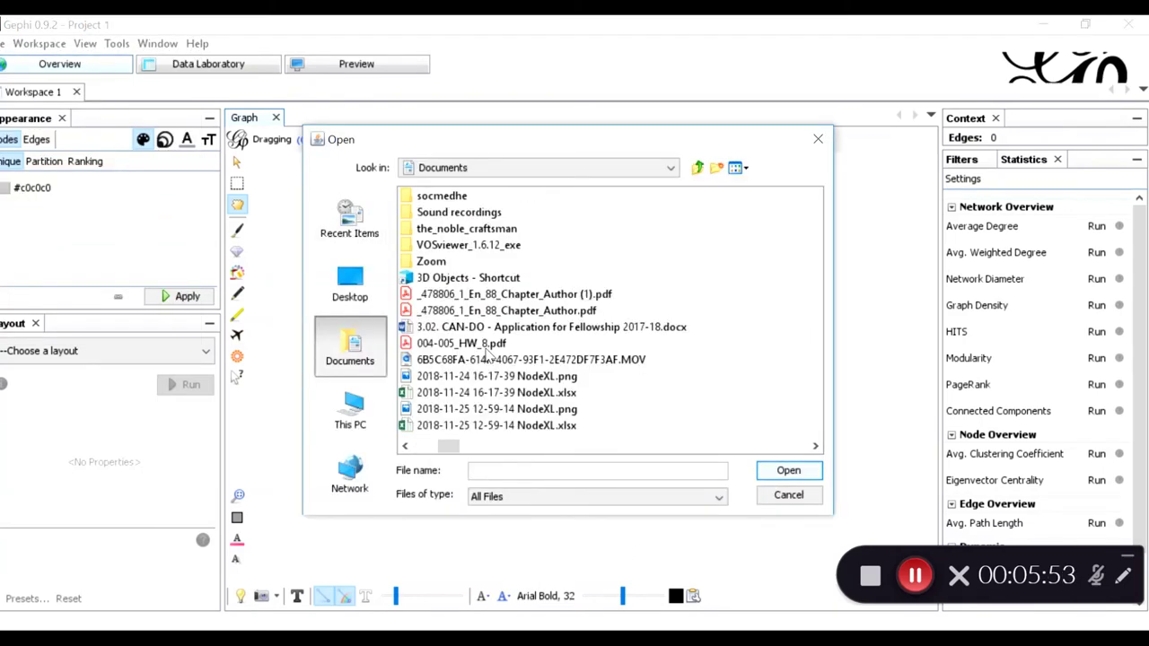
scroll(489, 356, "down", 15)
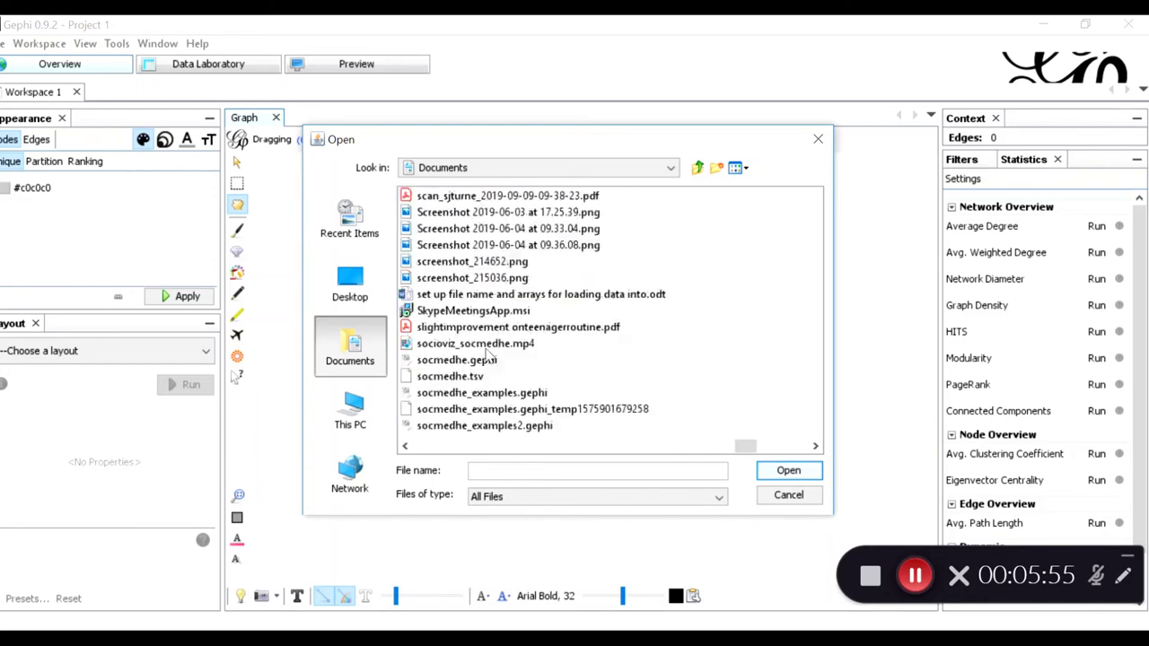
scroll(489, 356, "up", 10)
scroll(489, 356, "up", 3)
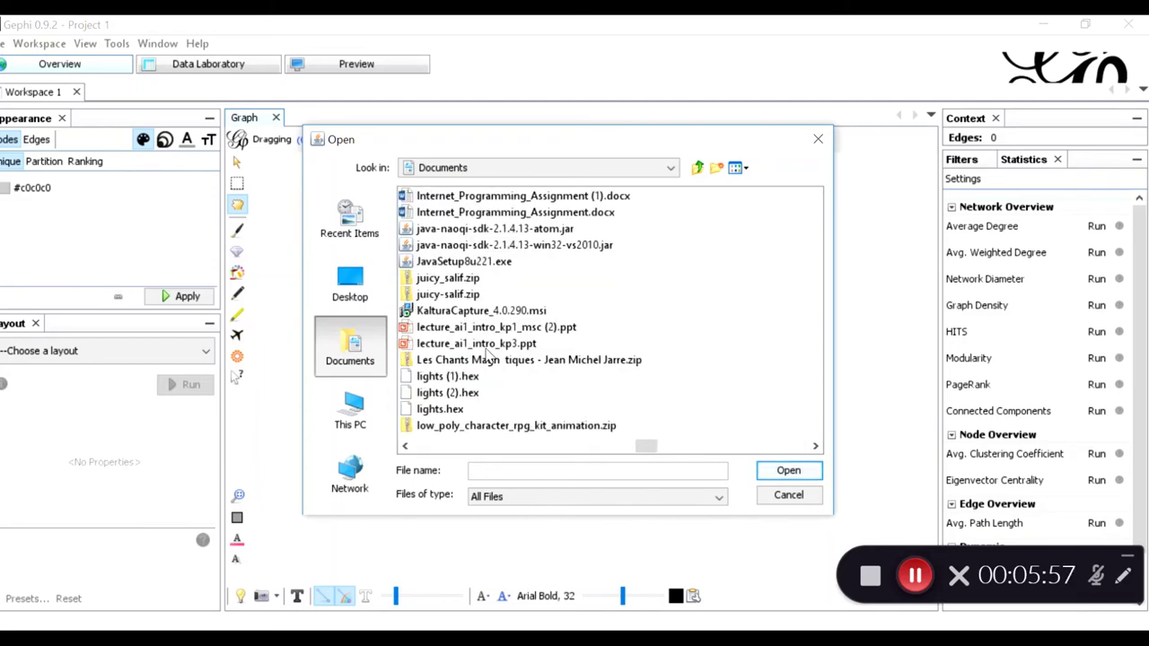
scroll(490, 356, "down", 3)
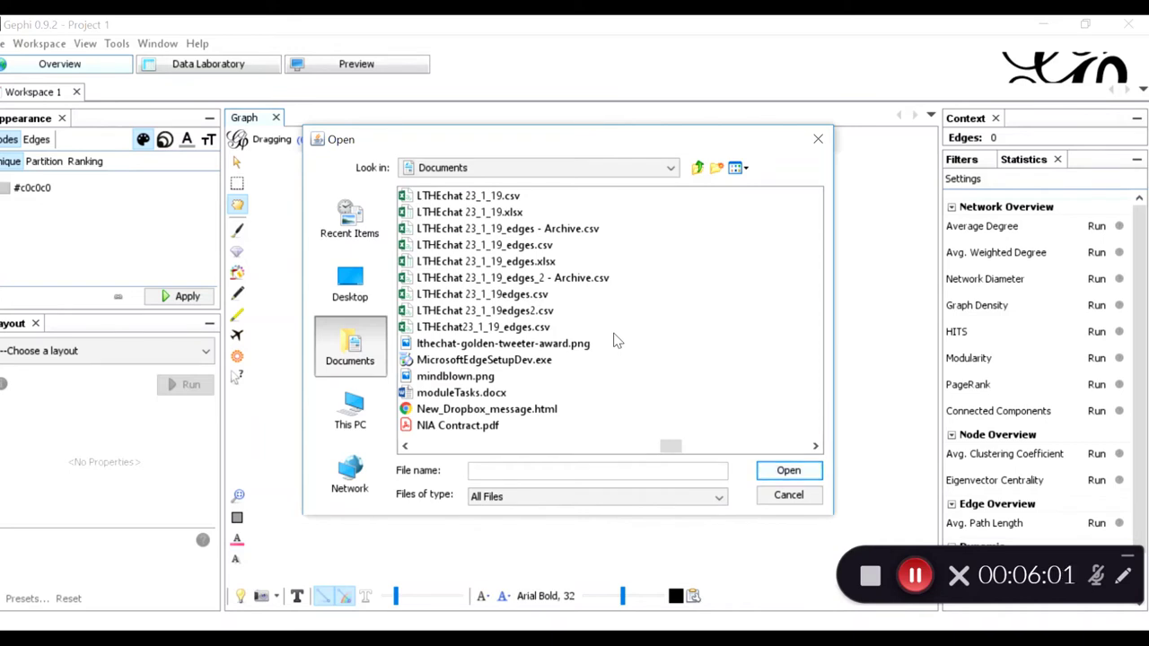
left_click(508, 279)
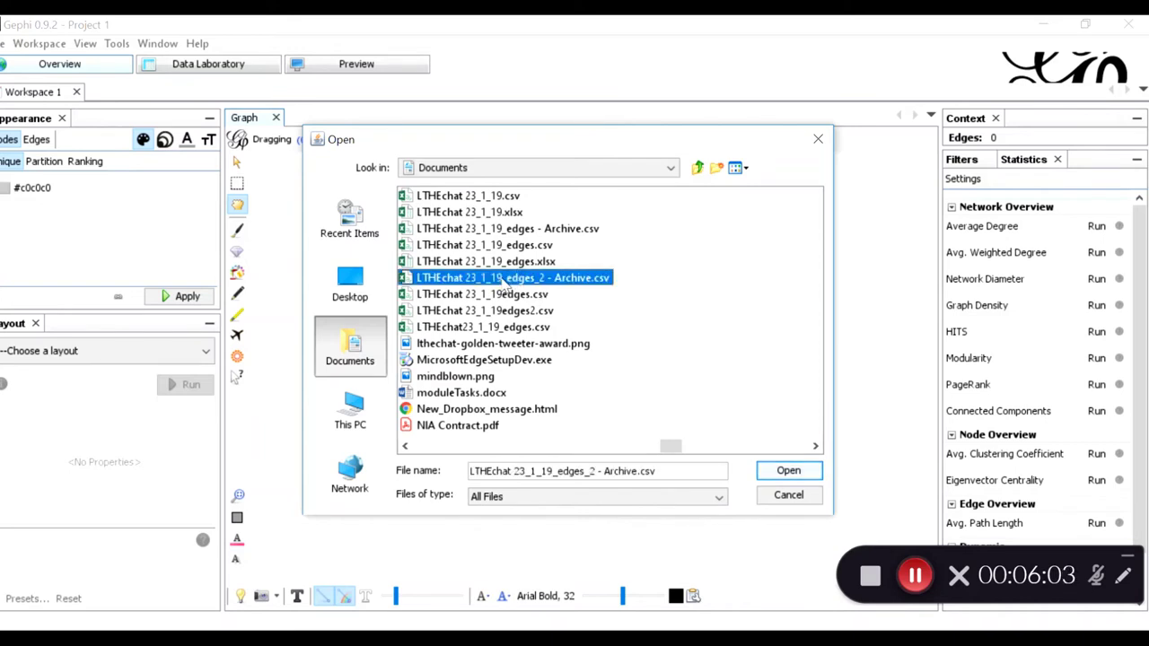
left_click(785, 470)
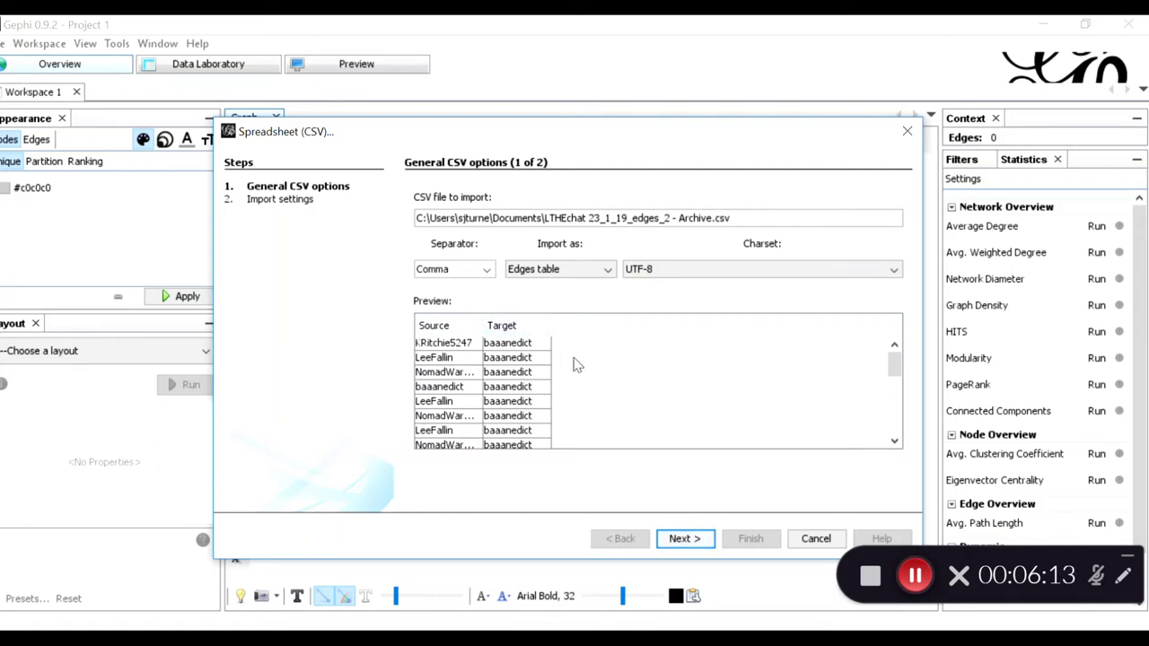
Import the CSV as a comma-separated edges table into a new workspace, keeping the Directed graph type and Sum edge merge strategy.
left_click(686, 539)
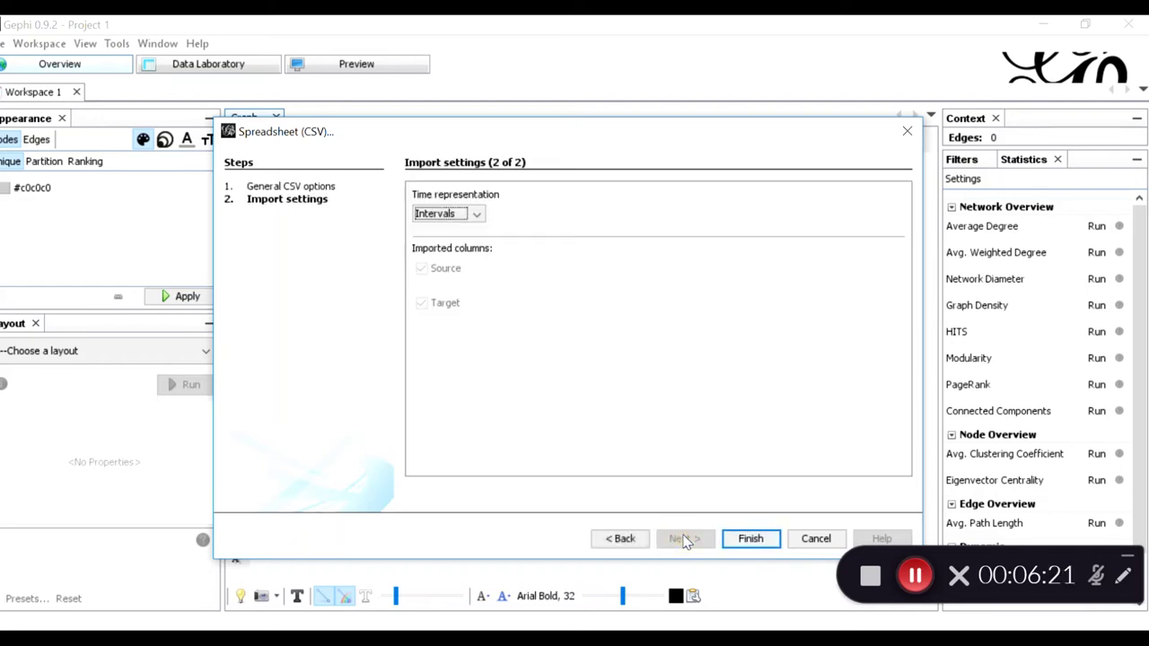
left_click(751, 541)
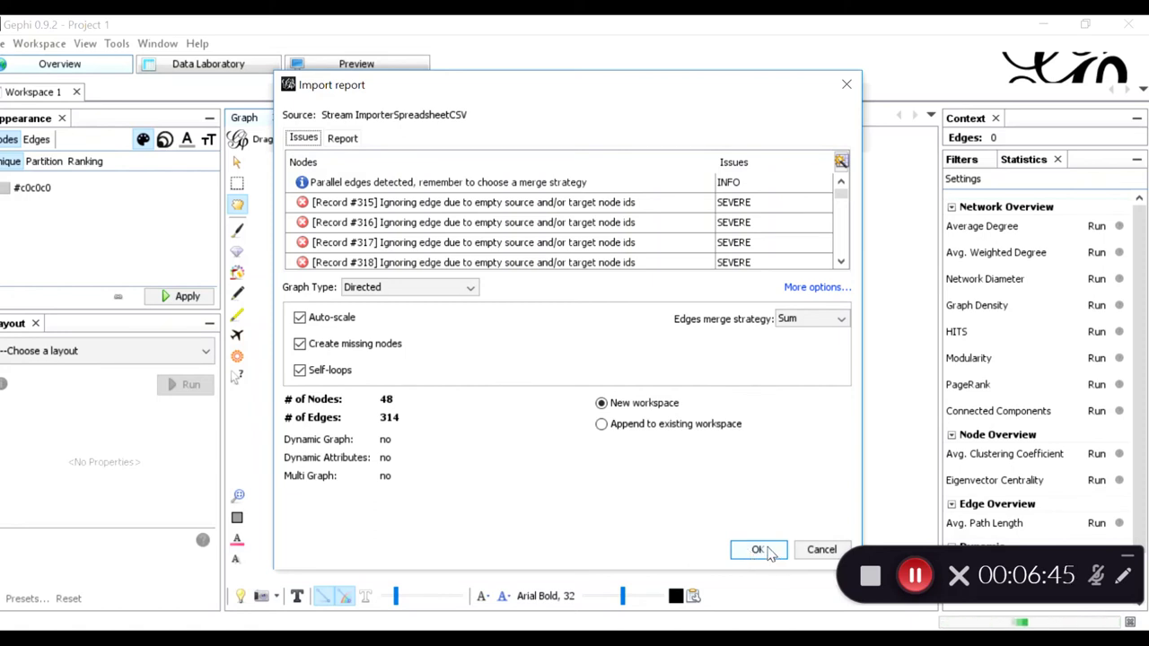
left_click(768, 552)
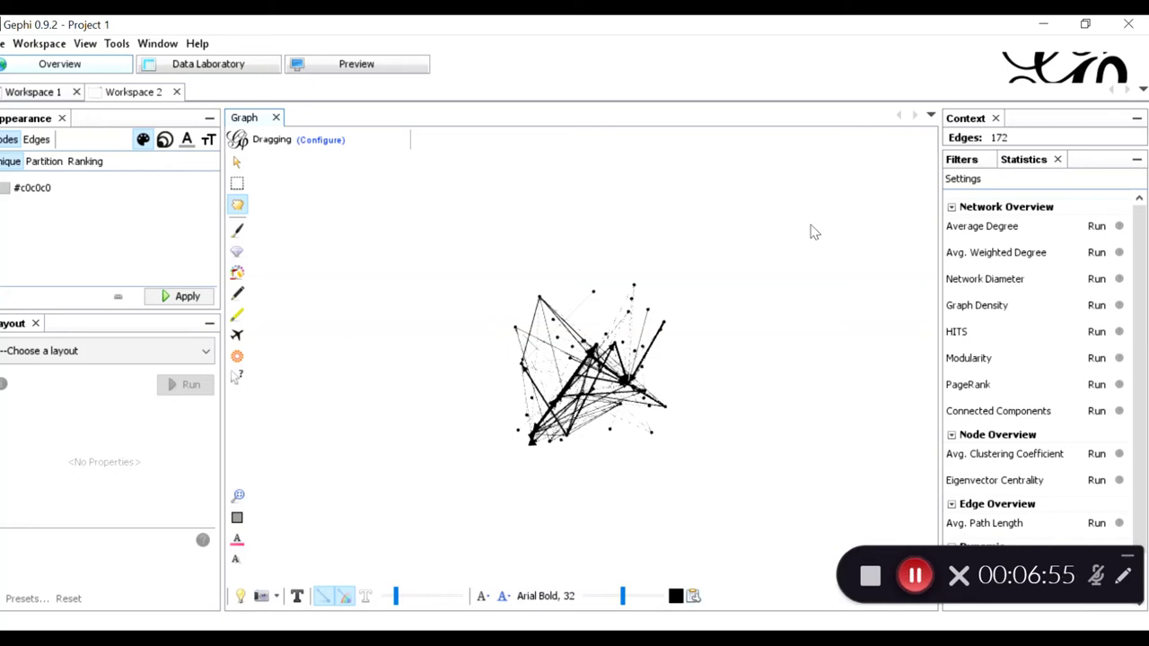
left_click_drag(812, 28, 584, 16)
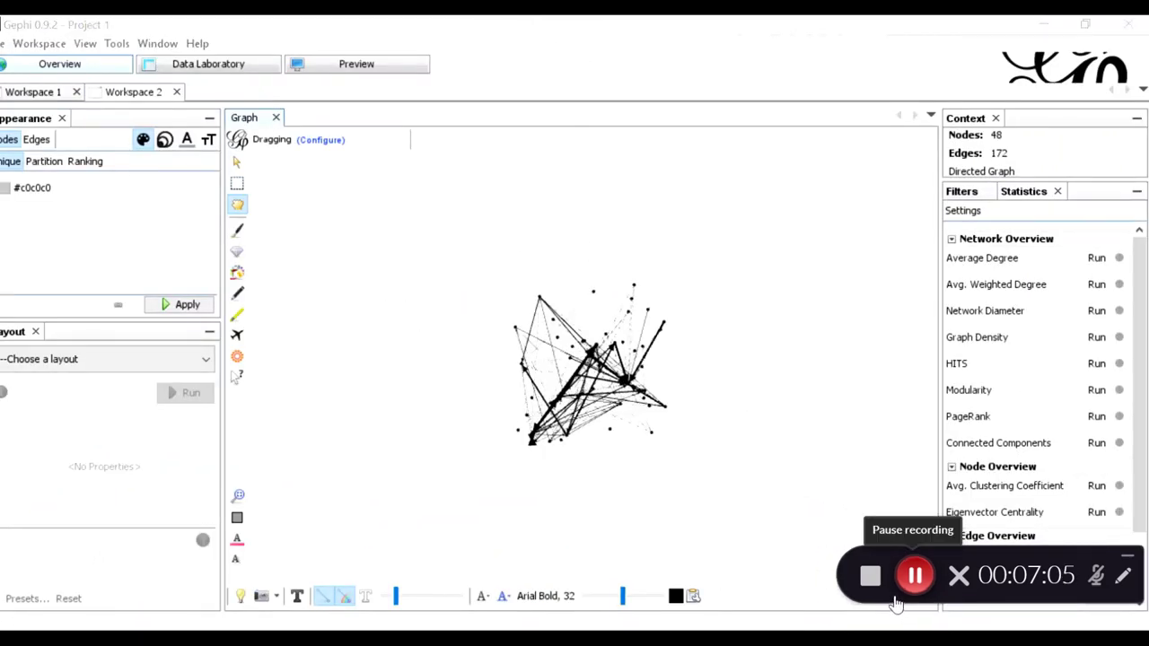
left_click_drag(896, 603, 517, 212)
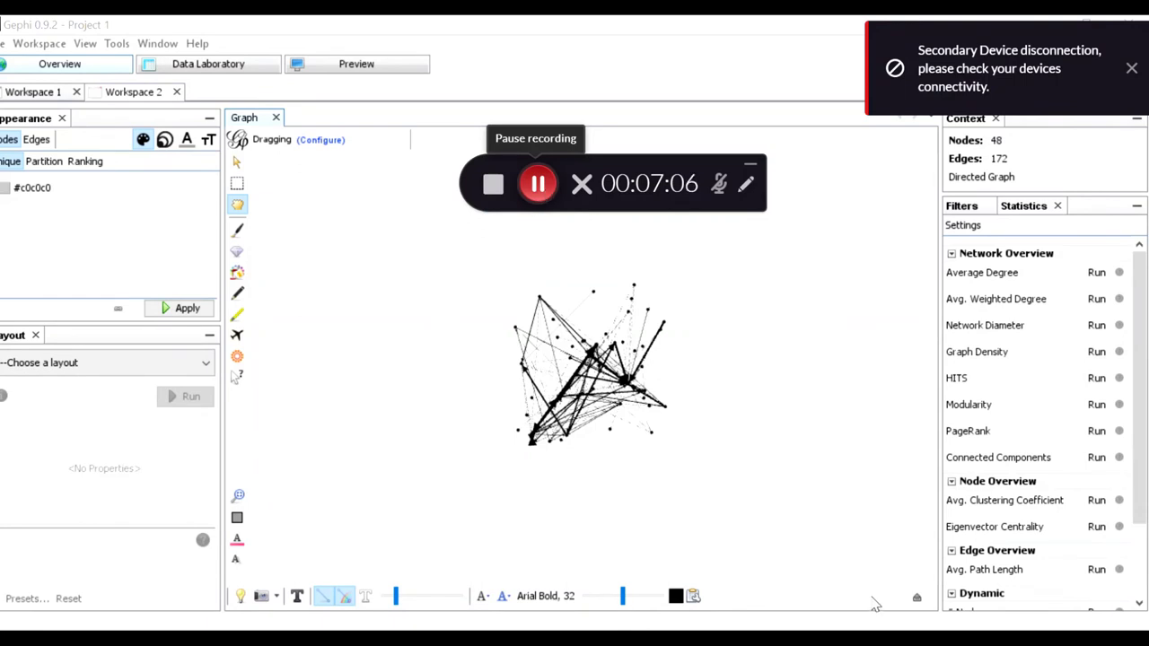
Expand the graph's display settings and turn on node labels.
left_click(917, 597)
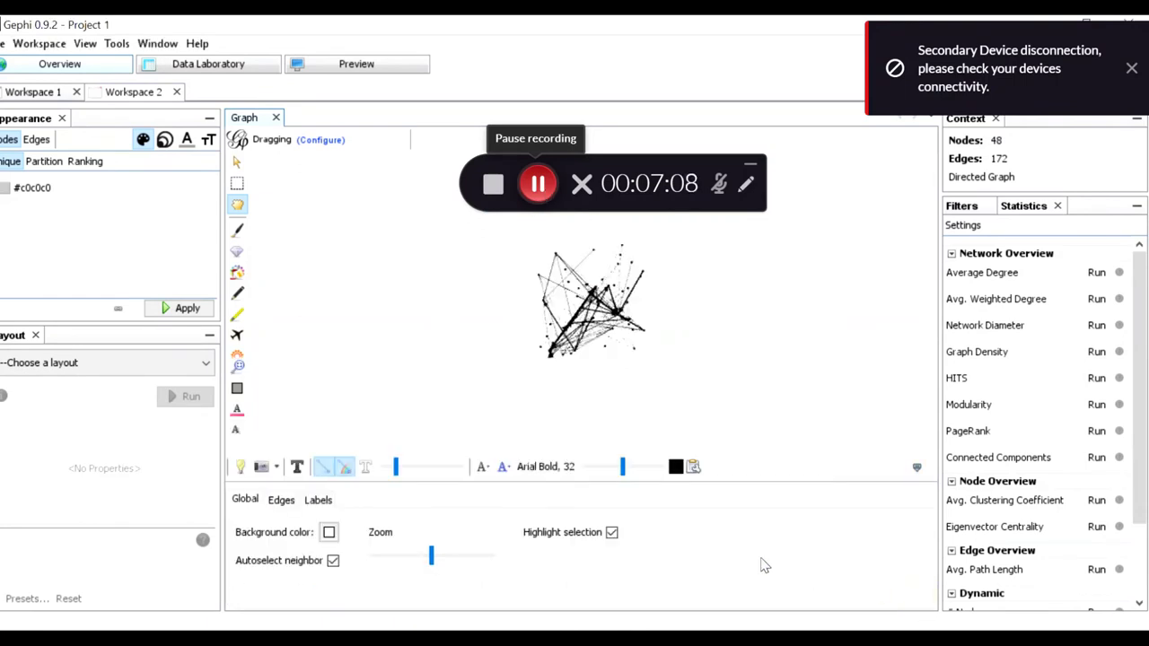
left_click(281, 500)
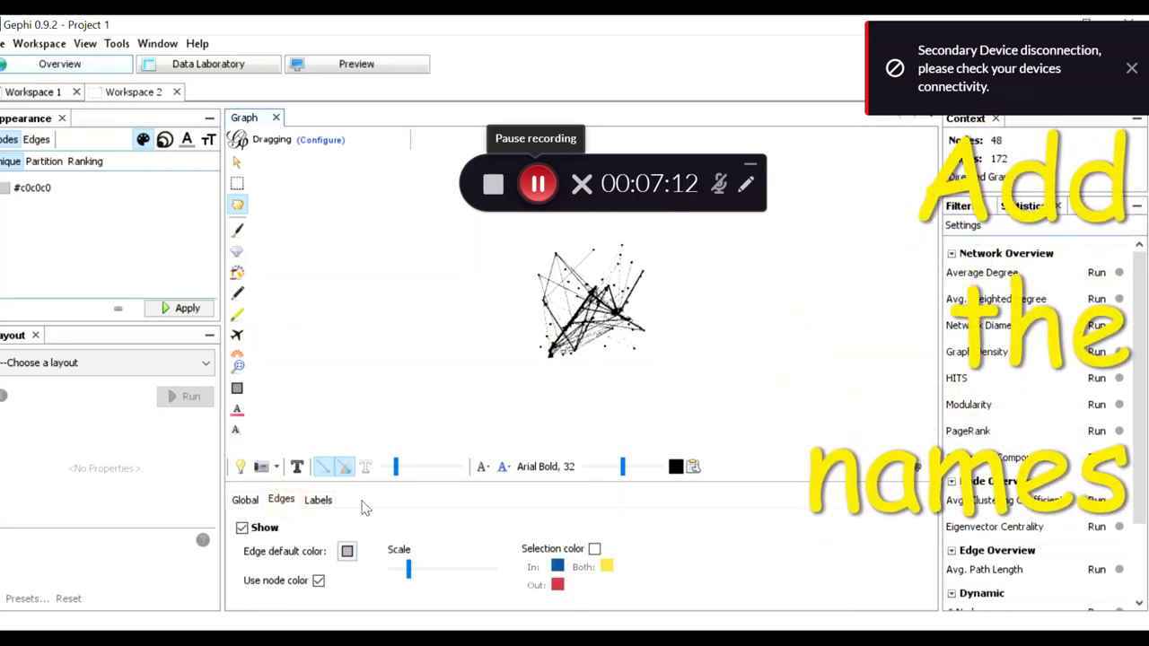
left_click(318, 501)
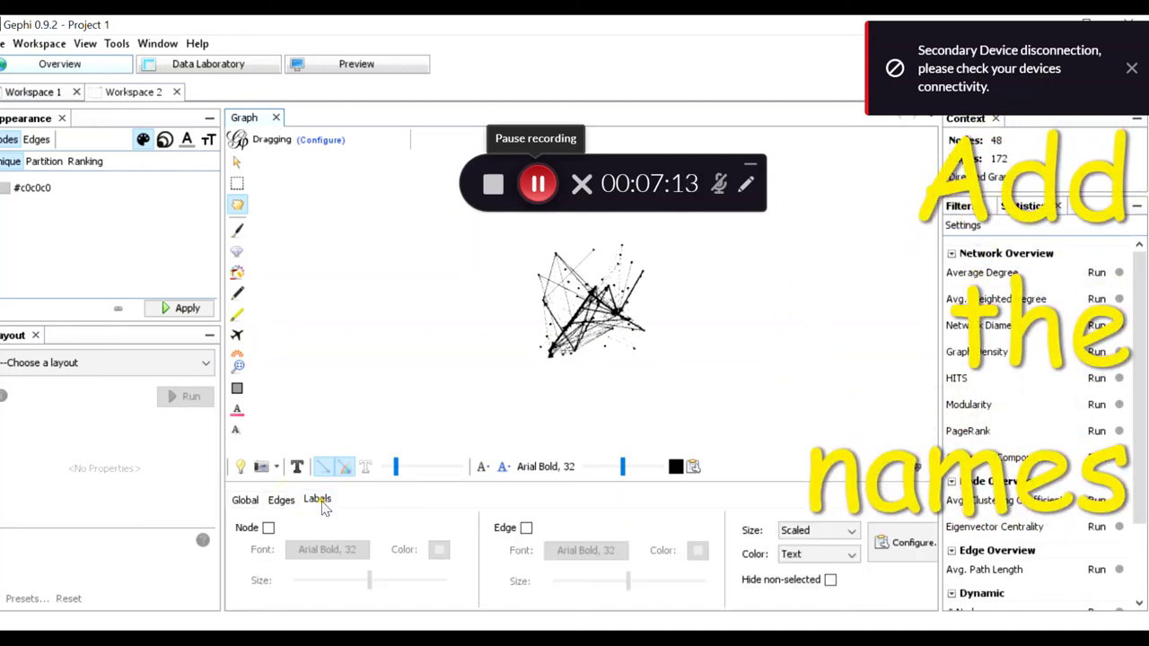
left_click(268, 529)
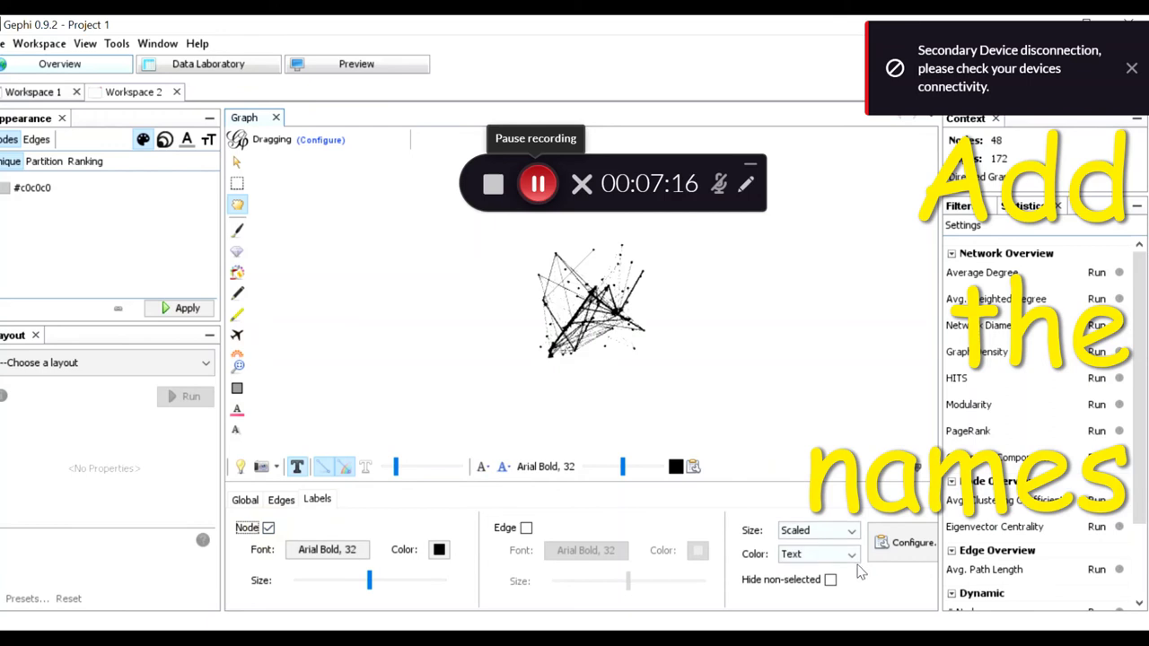
Review which attributes are used as label text for nodes and edges, keeping the existing selection.
left_click(905, 551)
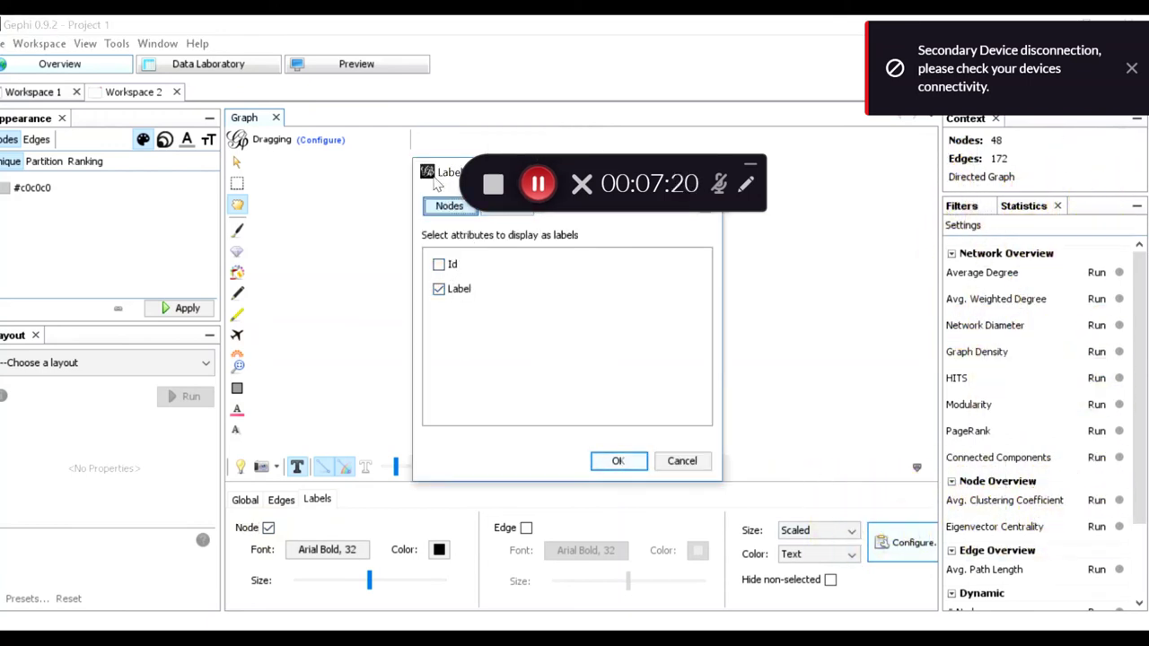
left_click_drag(431, 189, 374, 293)
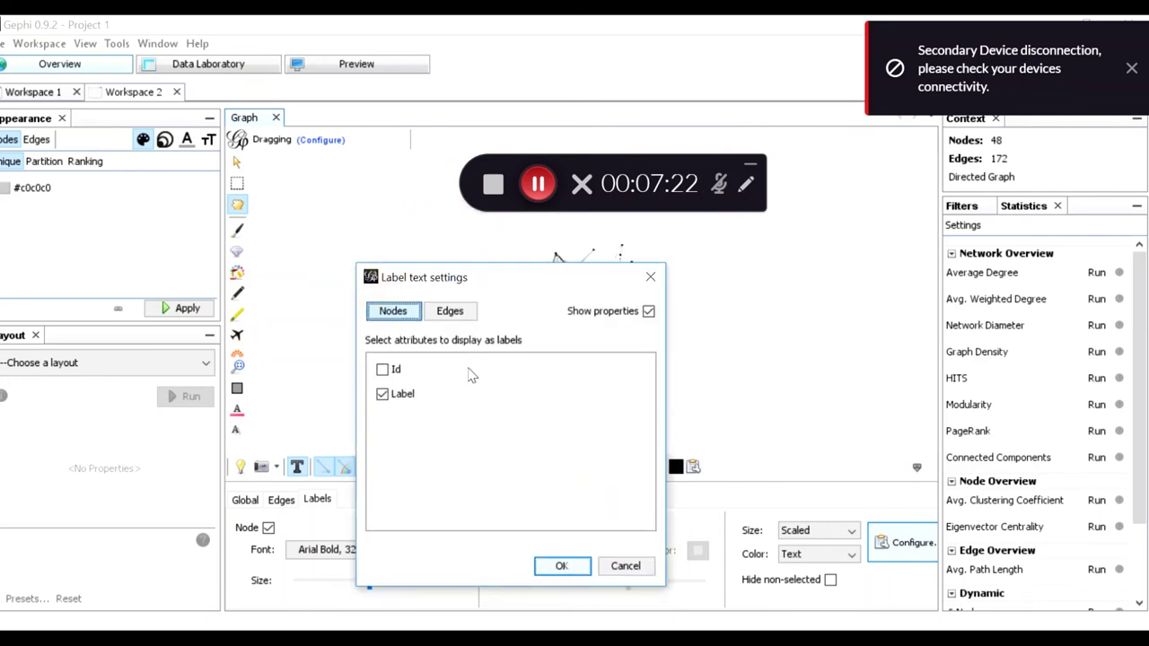
left_click(456, 314)
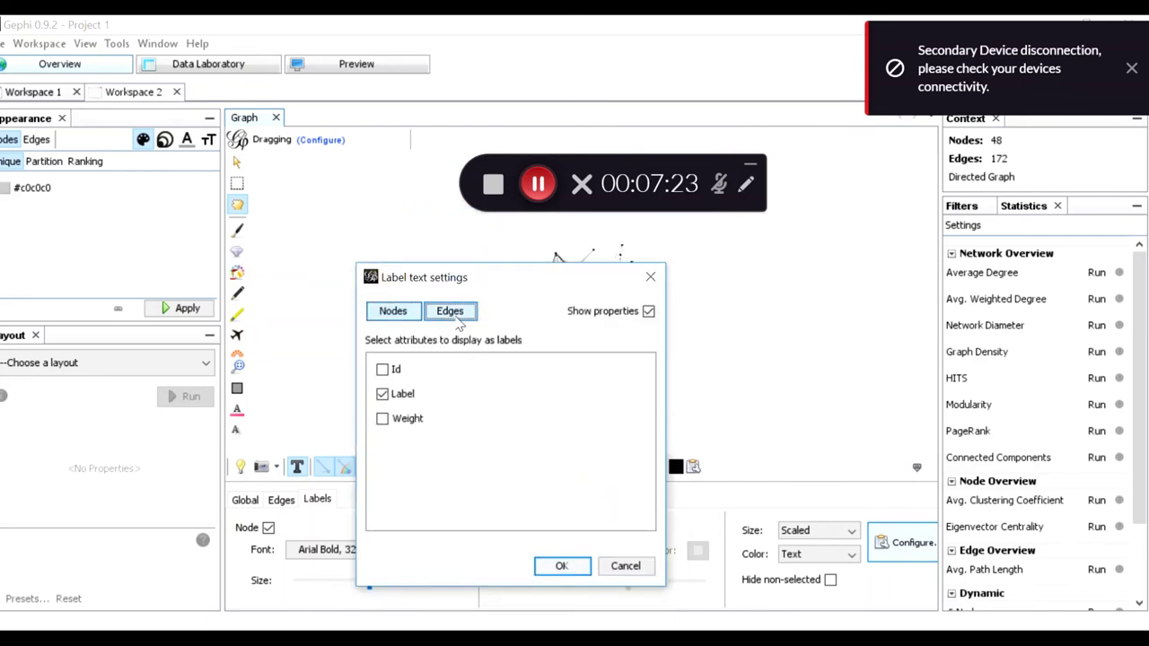
left_click(395, 314)
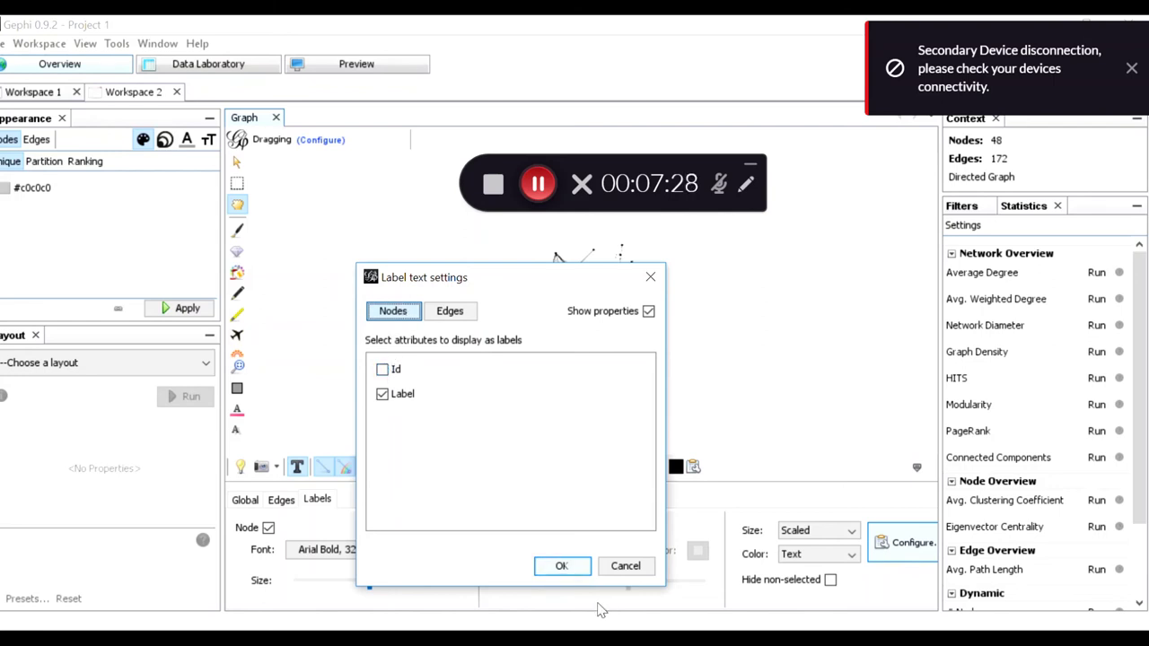
left_click(561, 567)
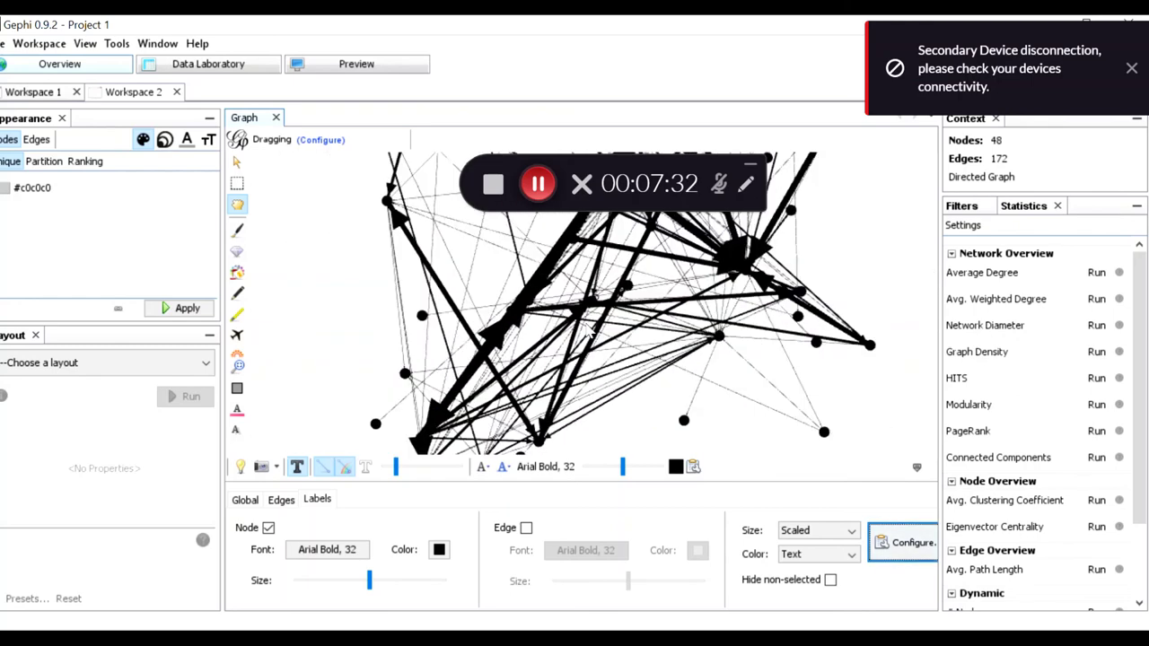
scroll(597, 292, "up", 2)
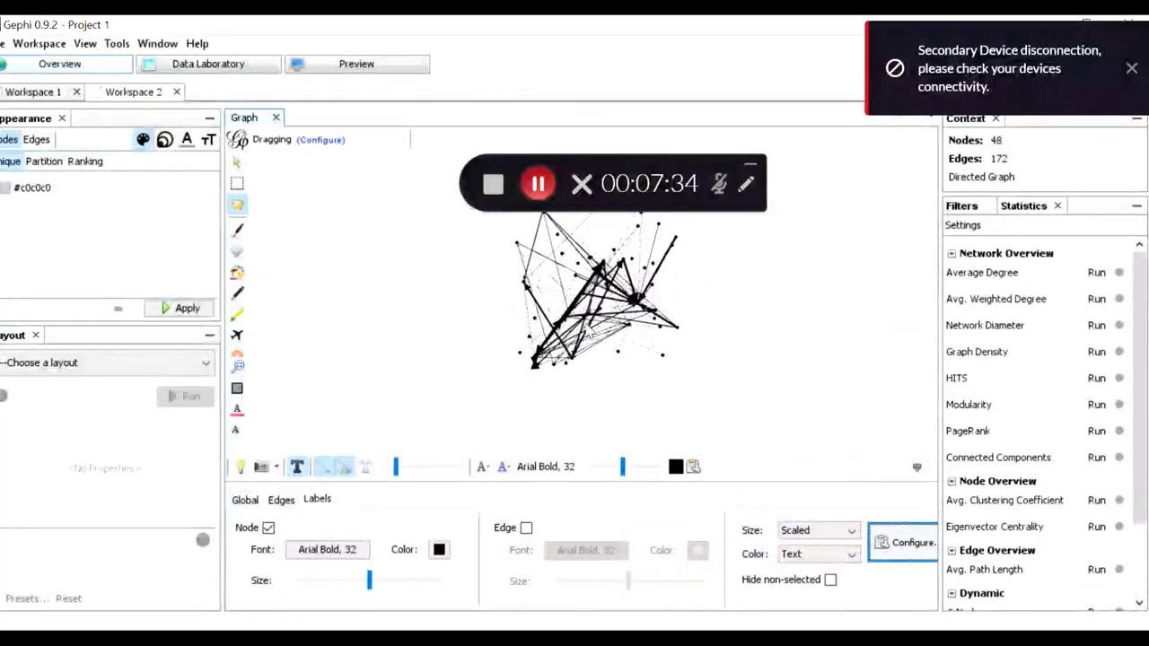
Turn on edge labels and add the Id attribute to the node label text alongside Label.
left_click(526, 529)
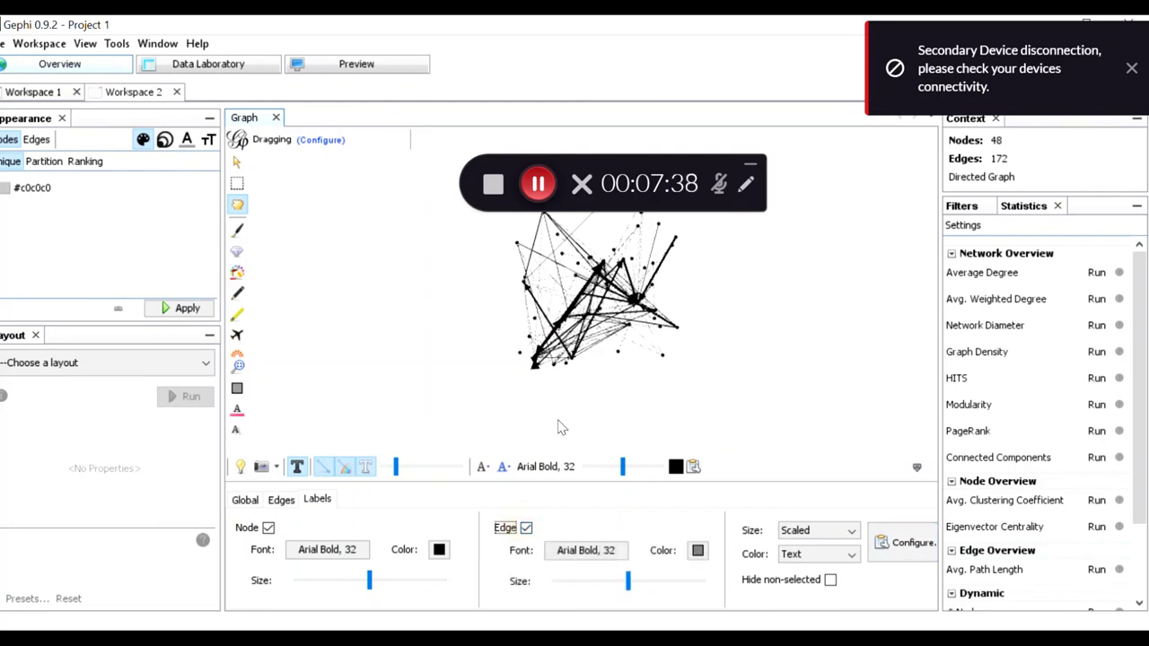
left_click(901, 542)
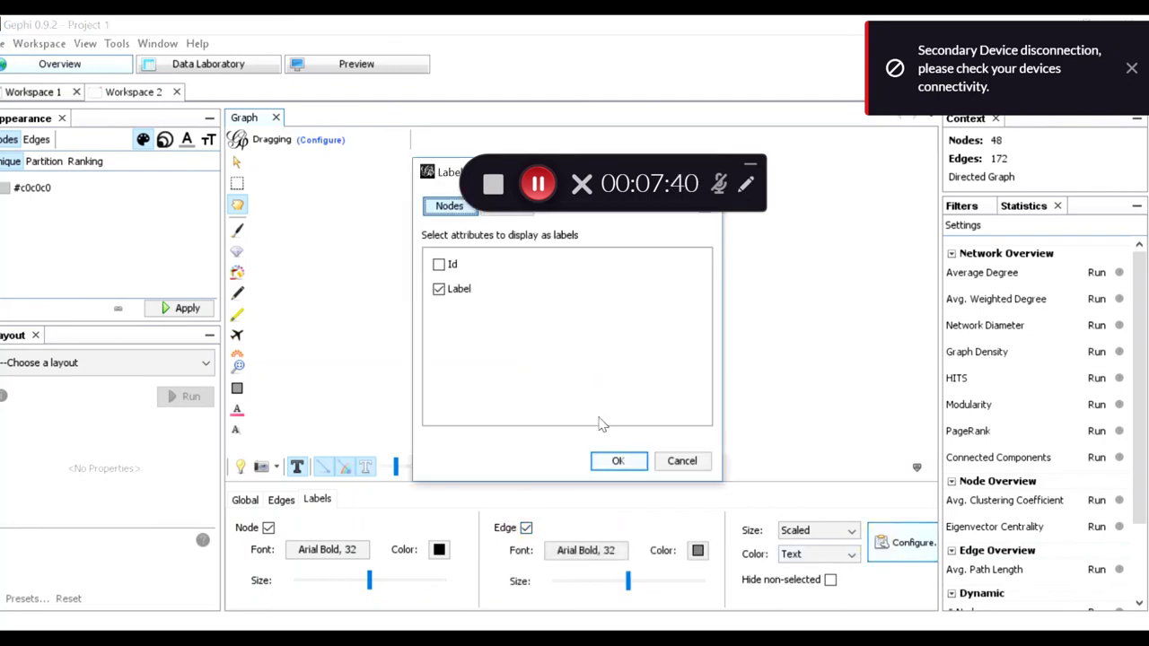
left_click(439, 264)
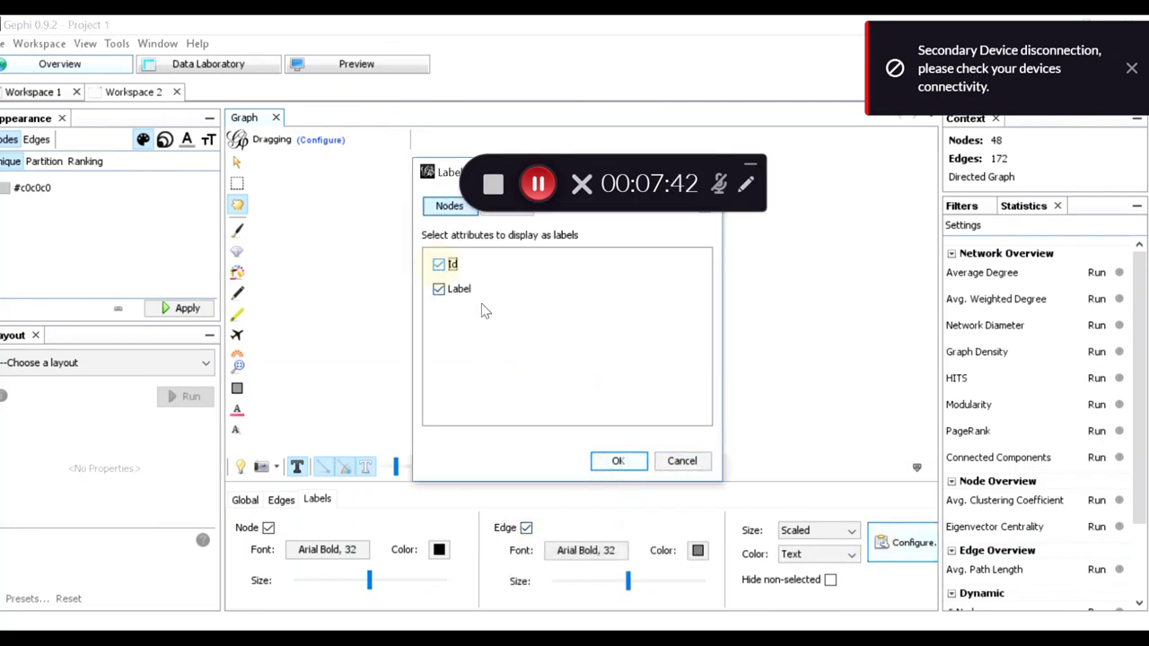
left_click(620, 461)
scroll(558, 312, "up", 5)
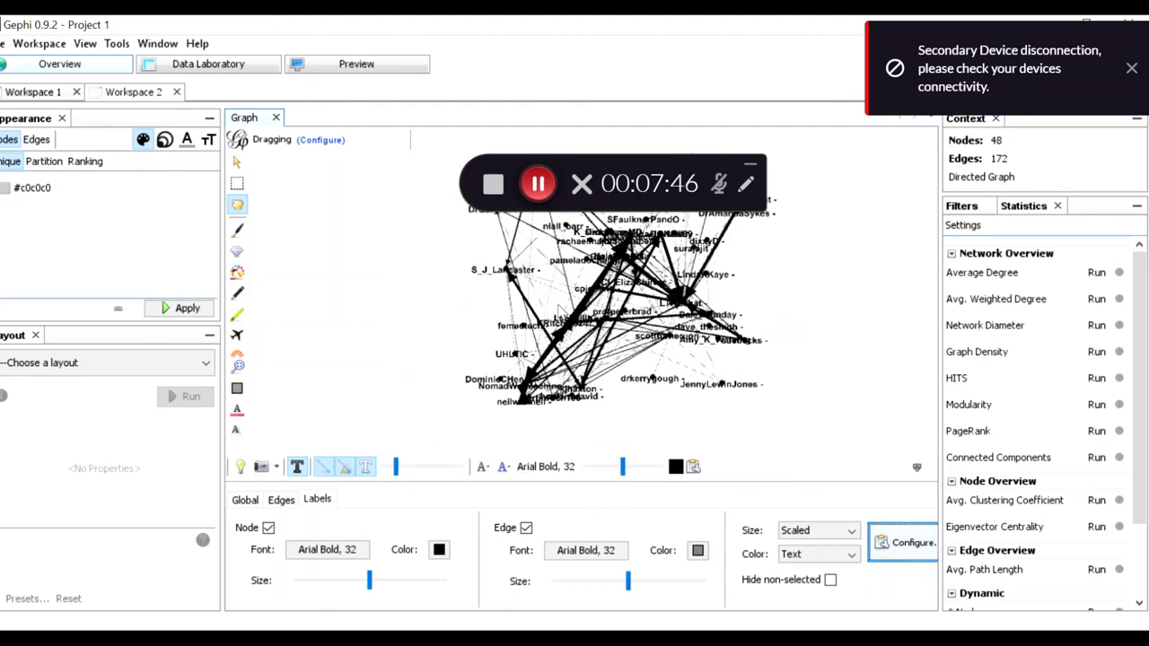
scroll(559, 311, "down", 2)
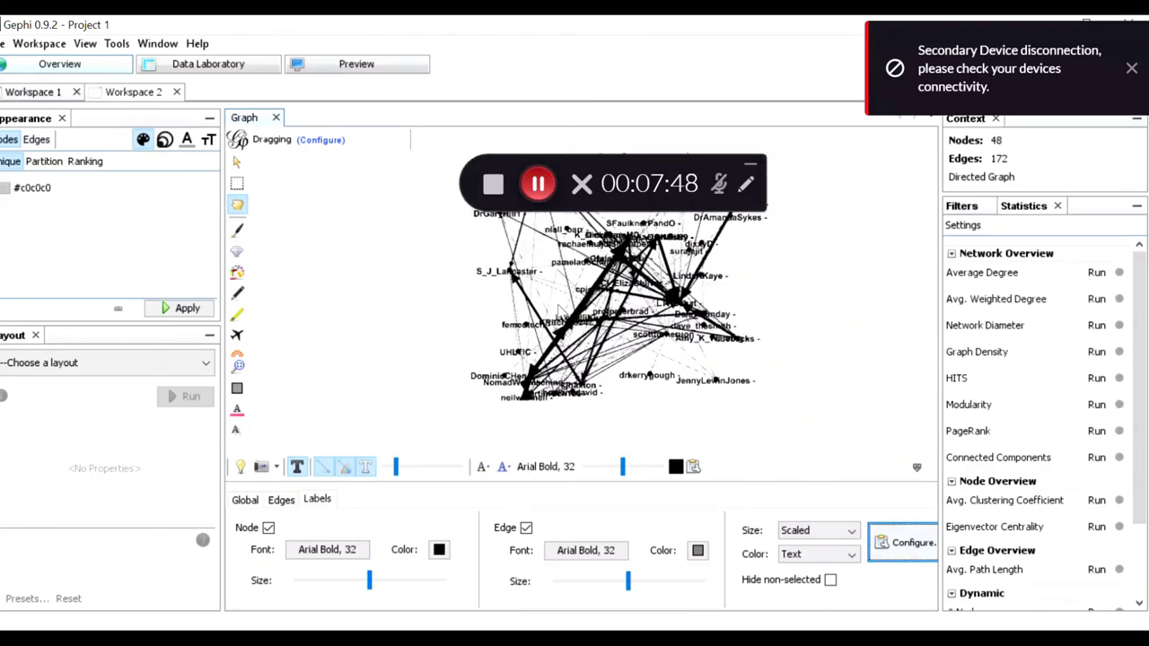
scroll(560, 311, "up", 2)
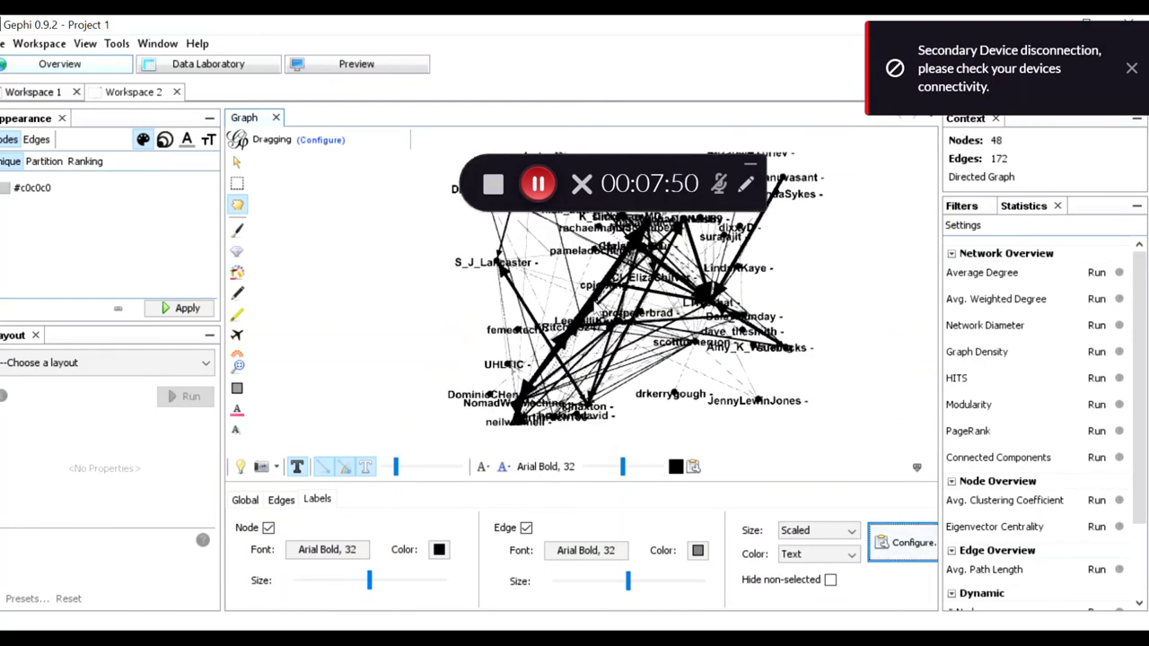